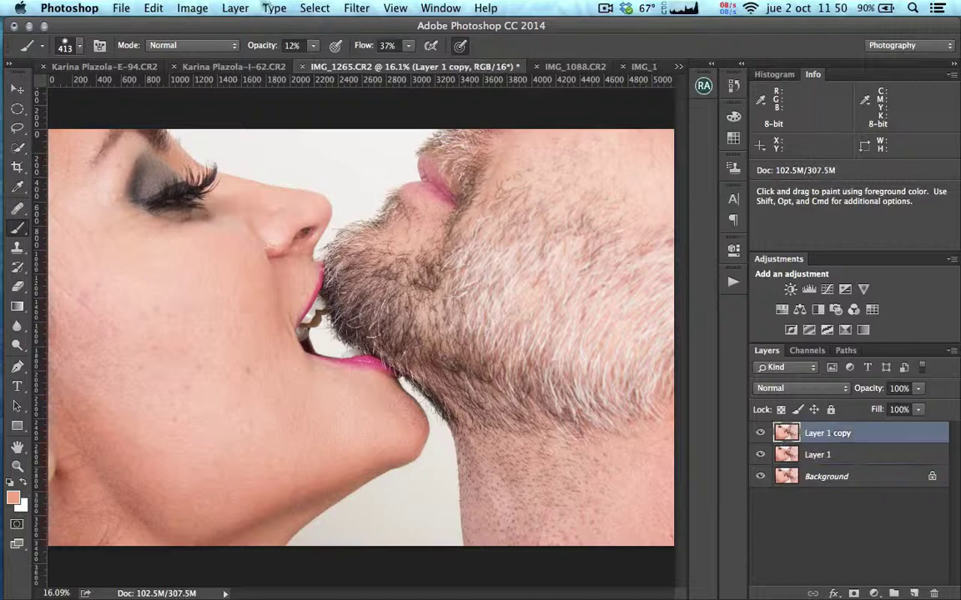
- Run Apply Image on Layer 1 copy using Layer 1's inverted RGB channel as the source and Add blending
click(192, 8)
click(214, 231)
click(389, 280)
click(389, 317)
click(438, 301)
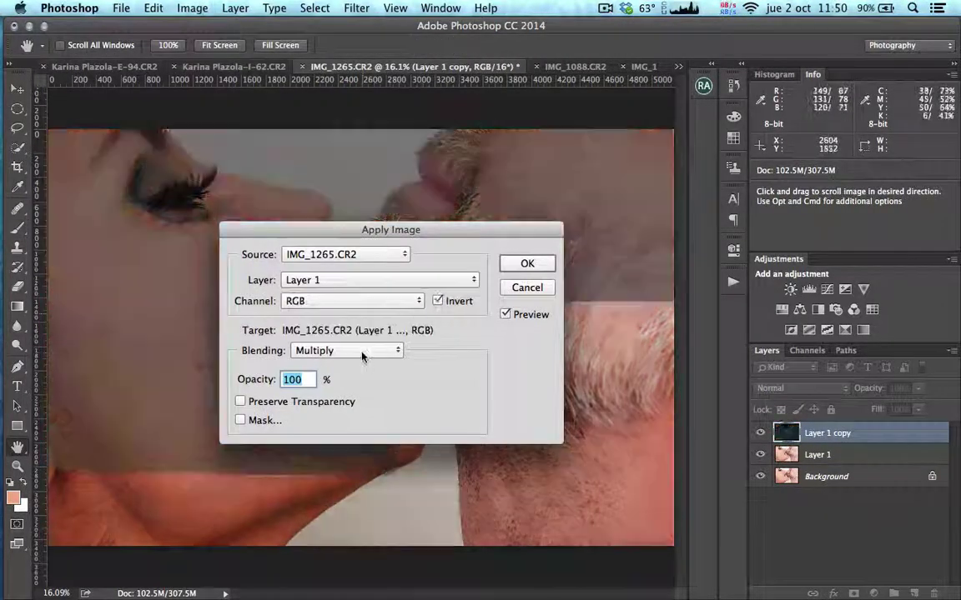
click(346, 351)
click(302, 539)
click(331, 350)
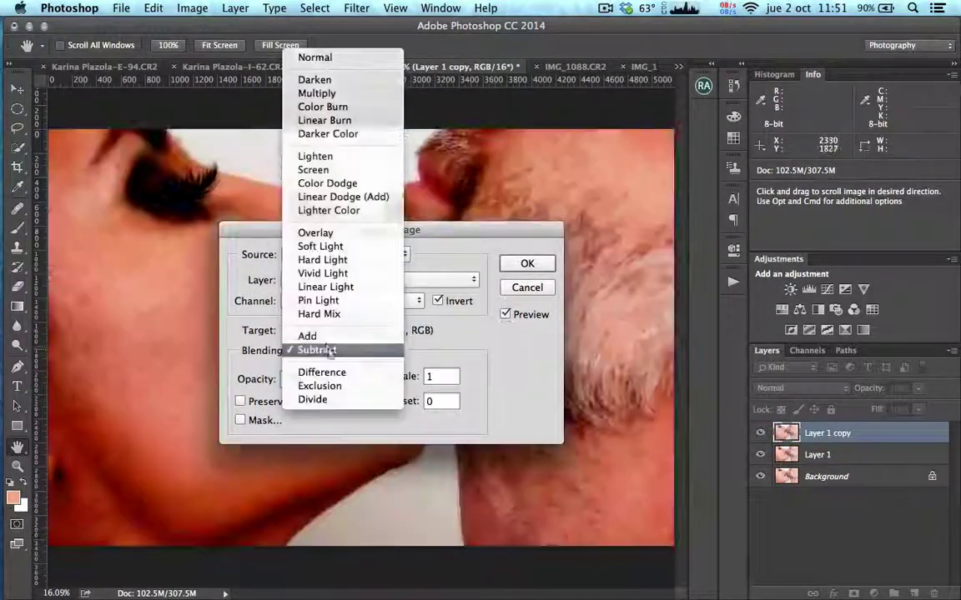
click(313, 335)
click(527, 264)
- Set Layer 1 copy's blend mode to Linear Light and hide that layer
key(b)
click(796, 389)
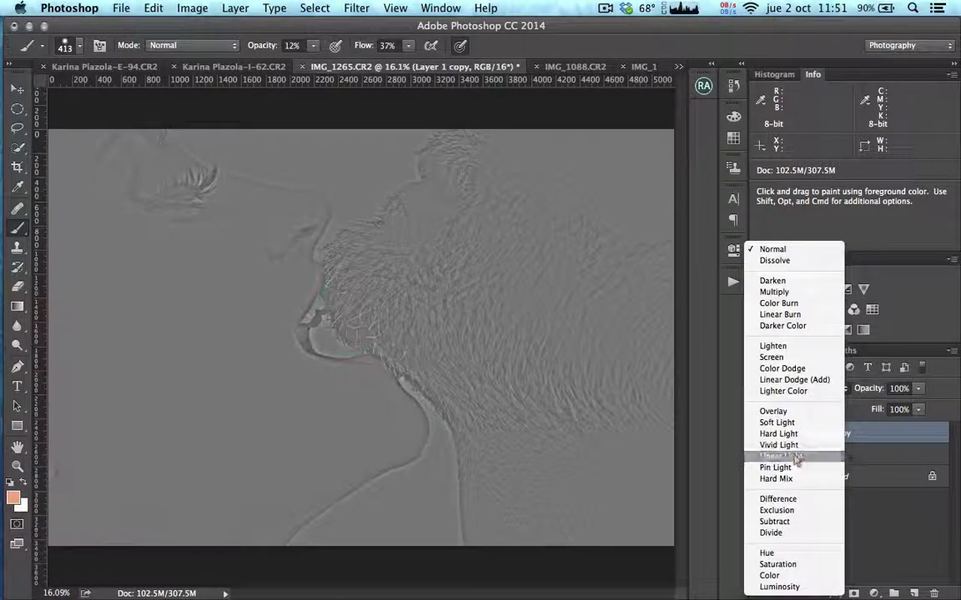
click(780, 458)
click(760, 433)
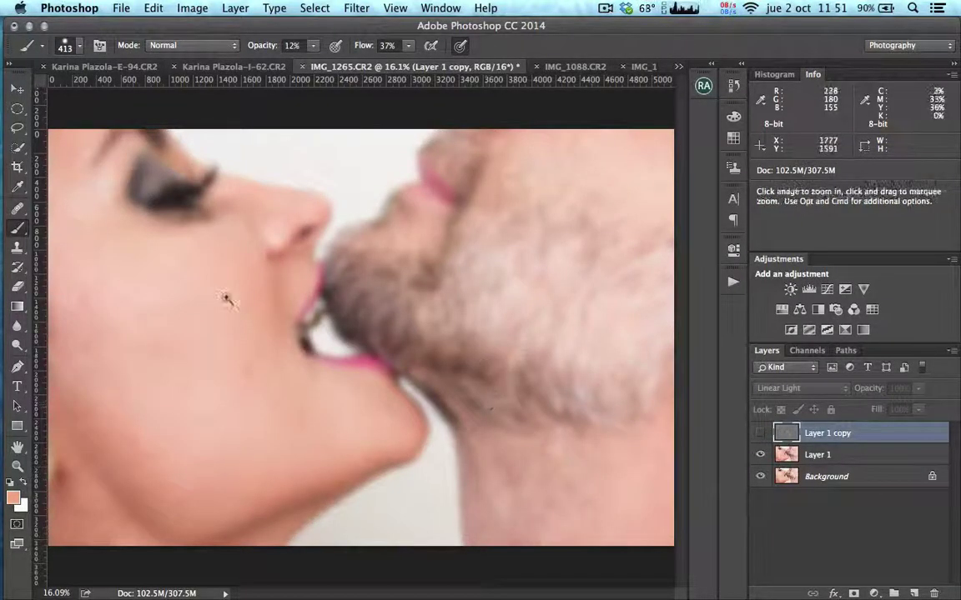
- Create a new empty layer directly above the blurred Layer 1
drag(227, 300, 235, 325)
mouse_move(236, 327)
mouse_down()
mouse_move(383, 273)
mouse_move(371, 286)
mouse_up()
key(i)
click(851, 459)
key(super+shift+n)
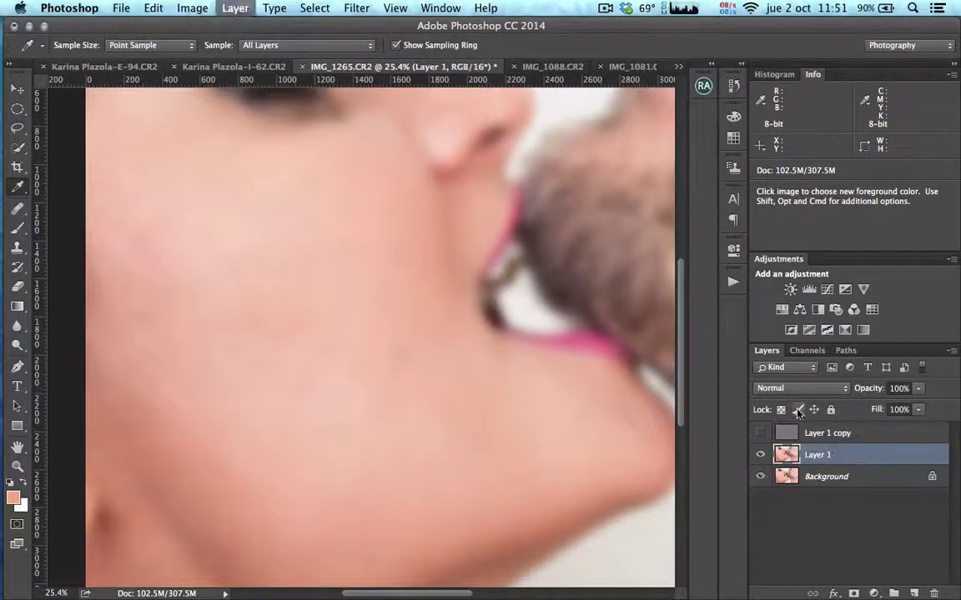
key(Return)
- Sample skin tones and paint over the woman's cheek on Layer 2 with a large soft brush at 12% opacity and 37% flow
click(337, 252)
key(b)
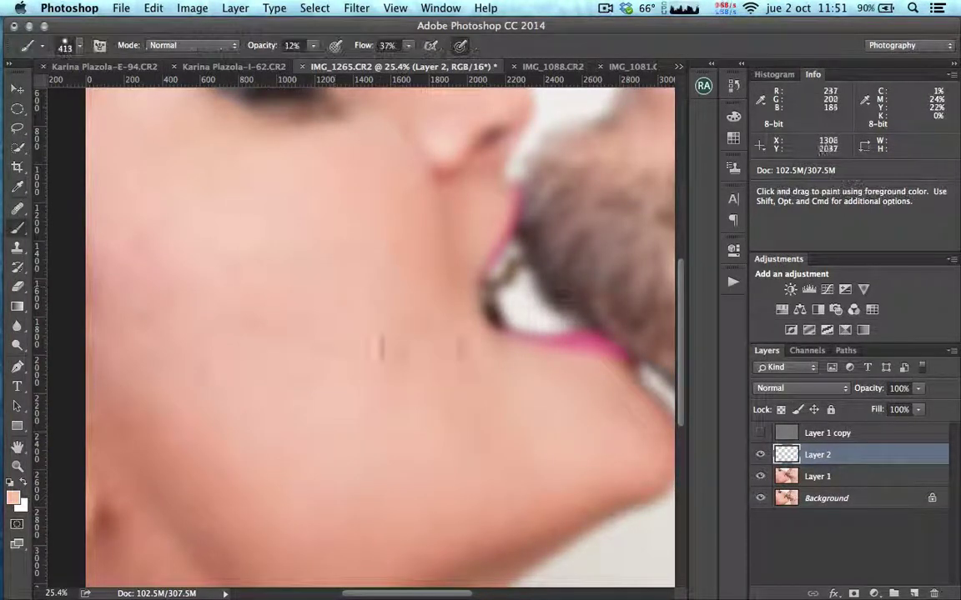
drag(321, 320, 369, 317)
scroll(369, 317, down, 3)
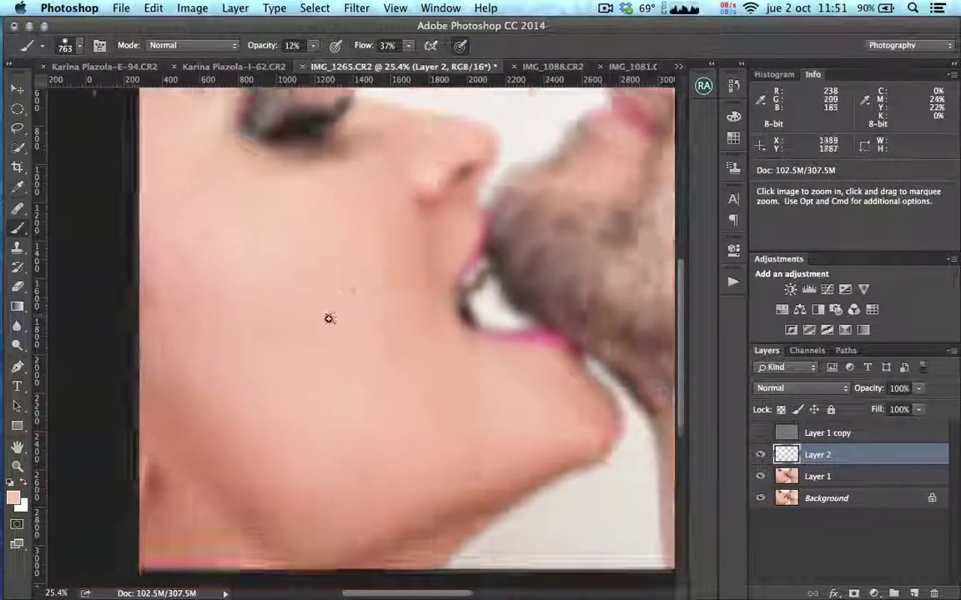
mouse_move(292, 285)
mouse_down()
mouse_move(431, 394)
mouse_move(407, 400)
mouse_move(405, 354)
mouse_move(426, 399)
mouse_up()
mouse_move(235, 236)
mouse_down()
mouse_move(198, 242)
mouse_move(215, 265)
mouse_up()
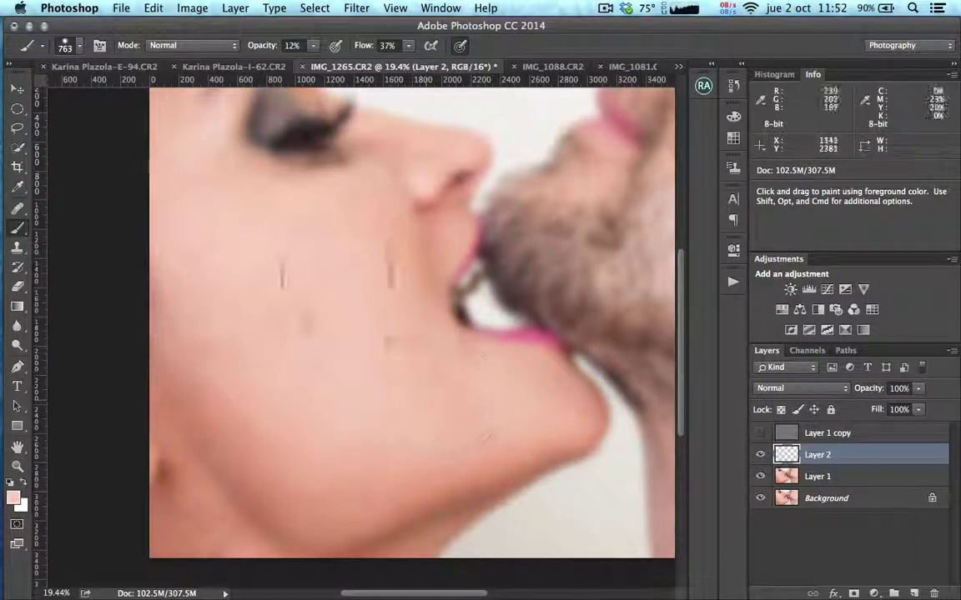
drag(337, 315, 310, 328)
mouse_move(223, 286)
mouse_down()
mouse_move(377, 435)
mouse_move(267, 229)
mouse_move(208, 176)
mouse_up()
mouse_move(241, 287)
mouse_down()
mouse_move(253, 349)
mouse_move(226, 322)
mouse_up()
mouse_move(278, 287)
mouse_down()
mouse_move(443, 441)
mouse_move(367, 390)
mouse_up()
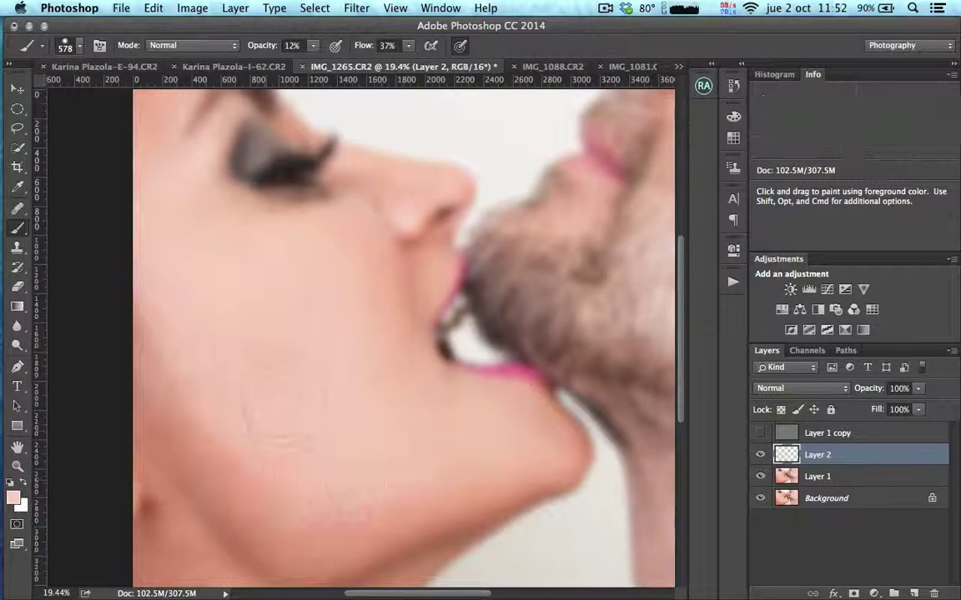
drag(288, 398, 271, 309)
- Show Layer 1 copy again and compare the face with and without the Layer 2 painting
click(759, 433)
click(759, 433)
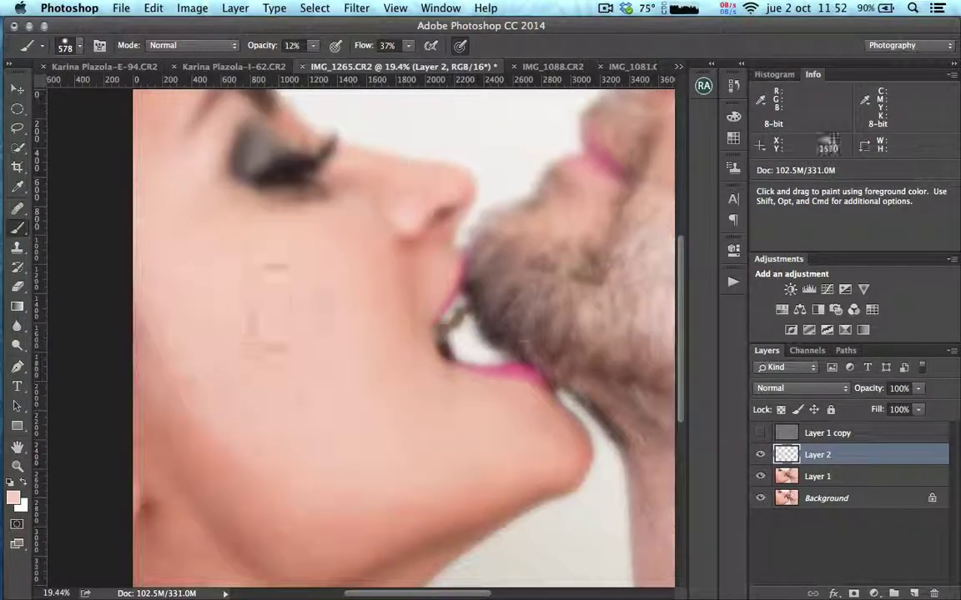
click(758, 433)
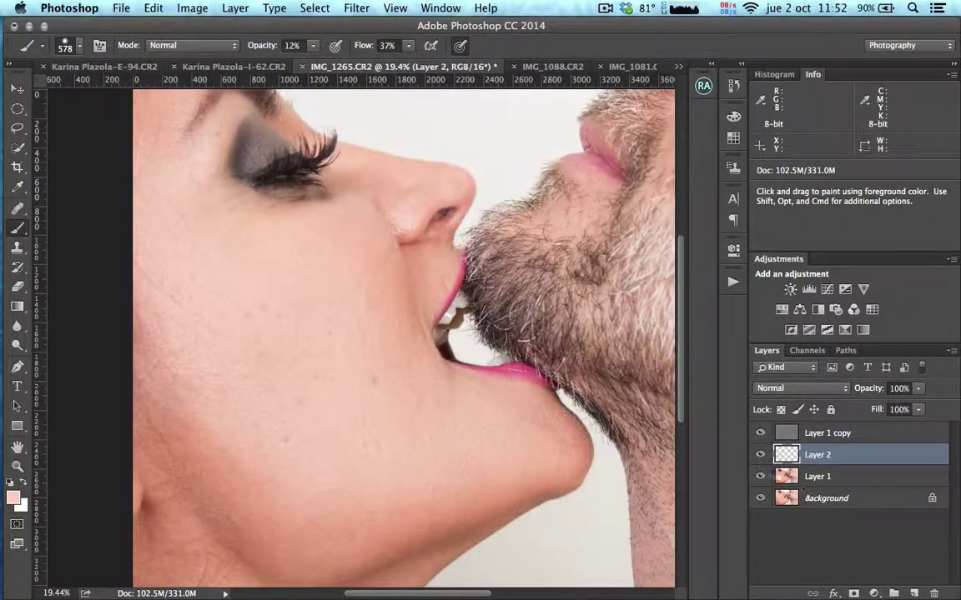
click(760, 455)
click(760, 456)
- Heal the small blemishes on the upper cheek below the eye on Layer 1 copy with the Healing Brush
key(j)
click(793, 434)
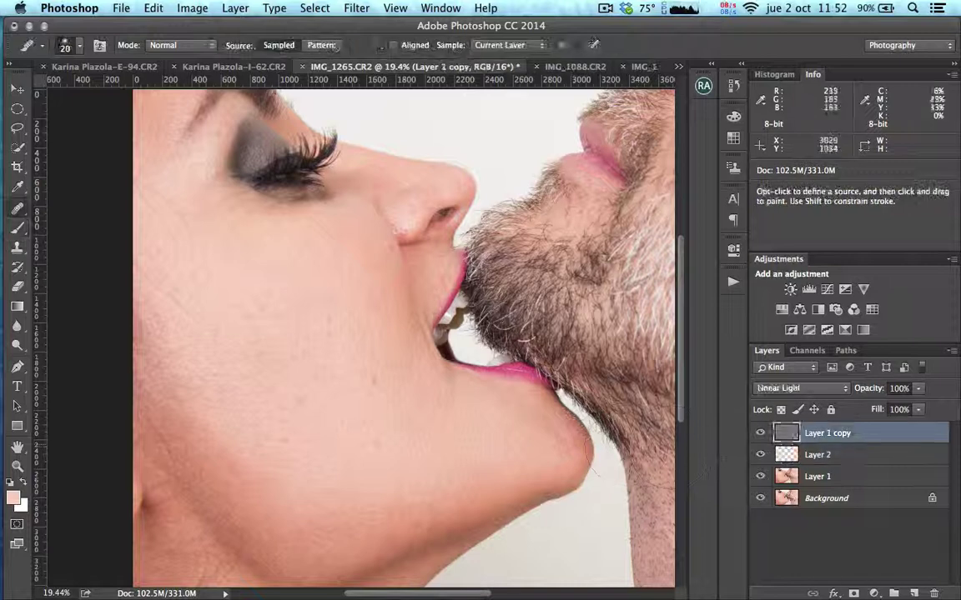
drag(244, 255, 283, 240)
mouse_move(283, 240)
mouse_down()
mouse_move(375, 361)
mouse_move(352, 342)
mouse_move(350, 367)
mouse_up()
alt+click(329, 286)
click(313, 300)
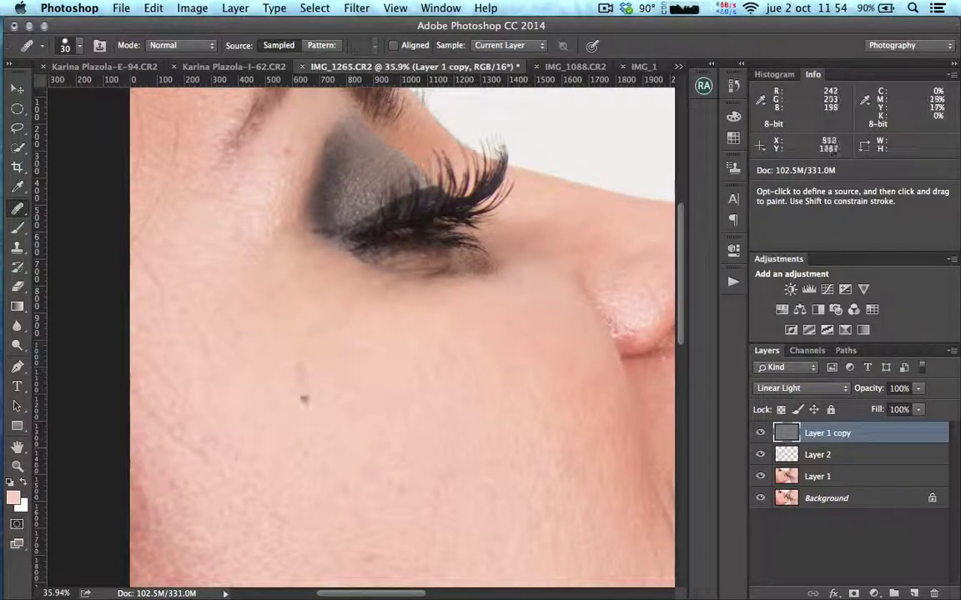
drag(329, 443, 367, 511)
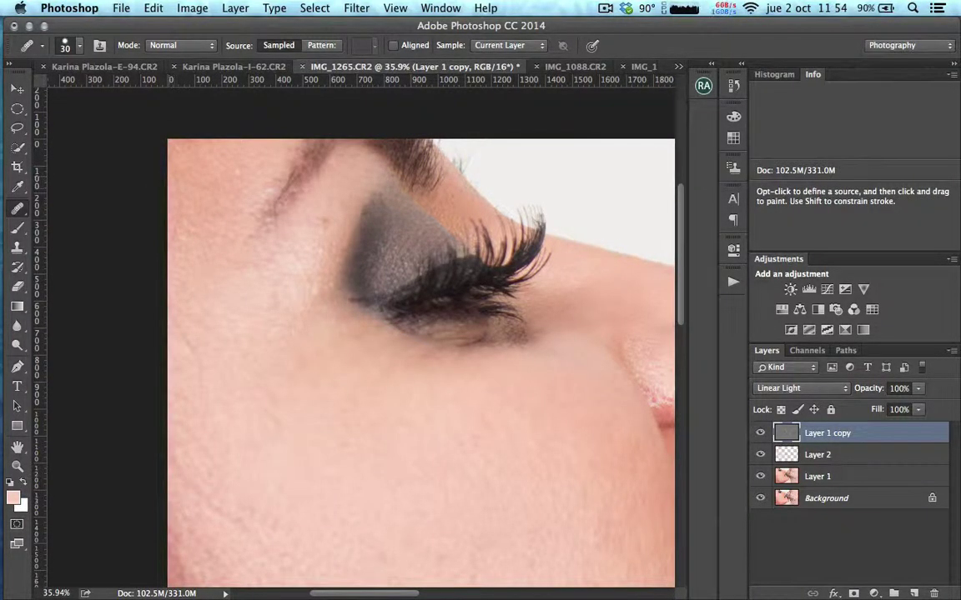
- Enlarge the healing brush to 68 px and heal the dark spots across the middle and lower cheek
scroll(197, 218, down, 3)
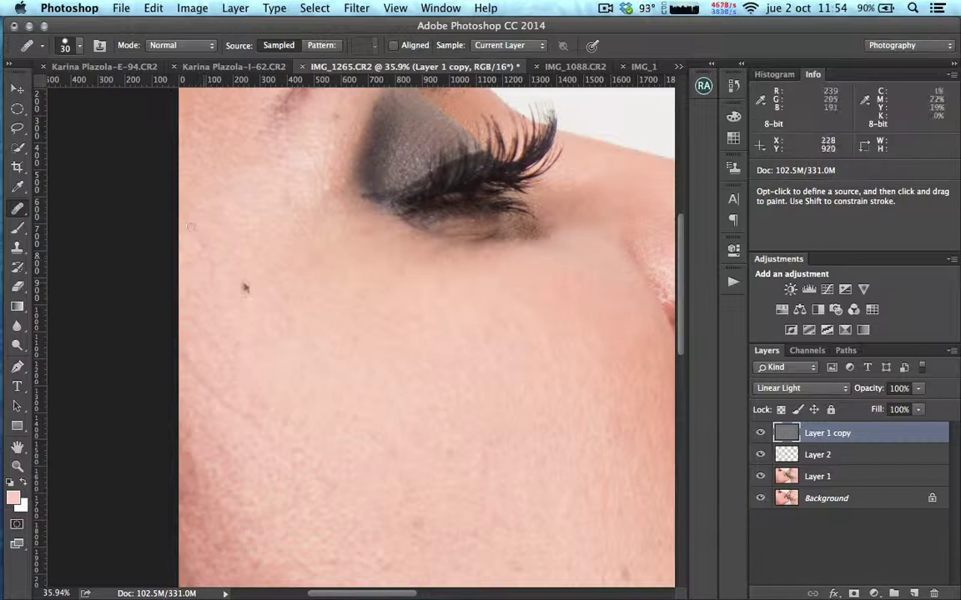
scroll(255, 197, up, 5)
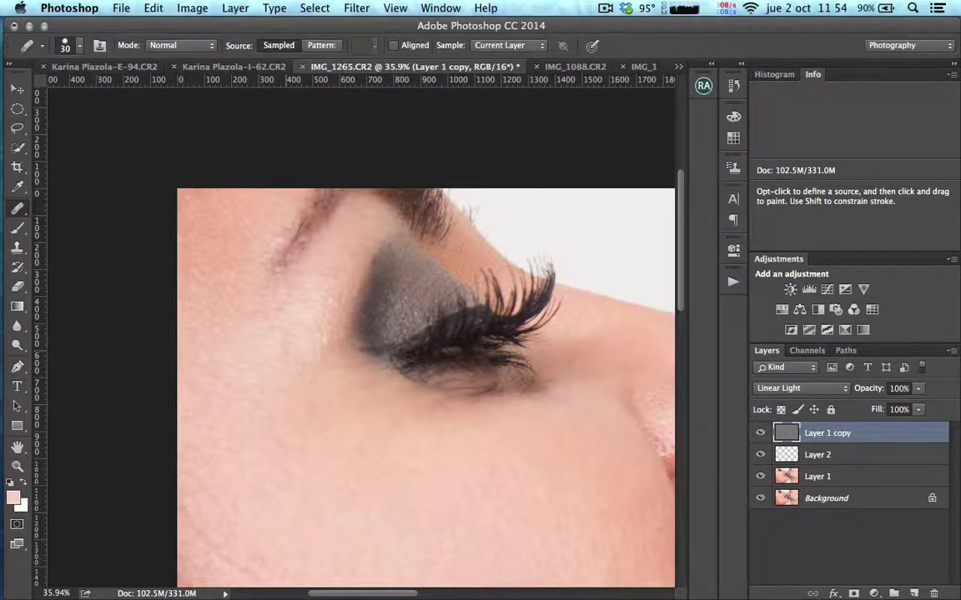
scroll(269, 296, down, 1)
scroll(257, 263, down, 5)
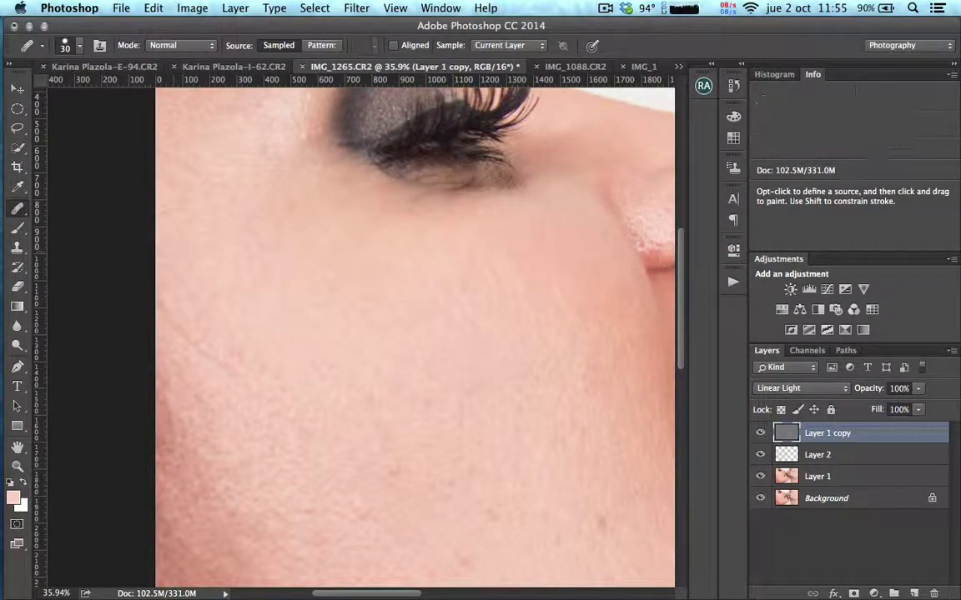
scroll(198, 283, down, 1)
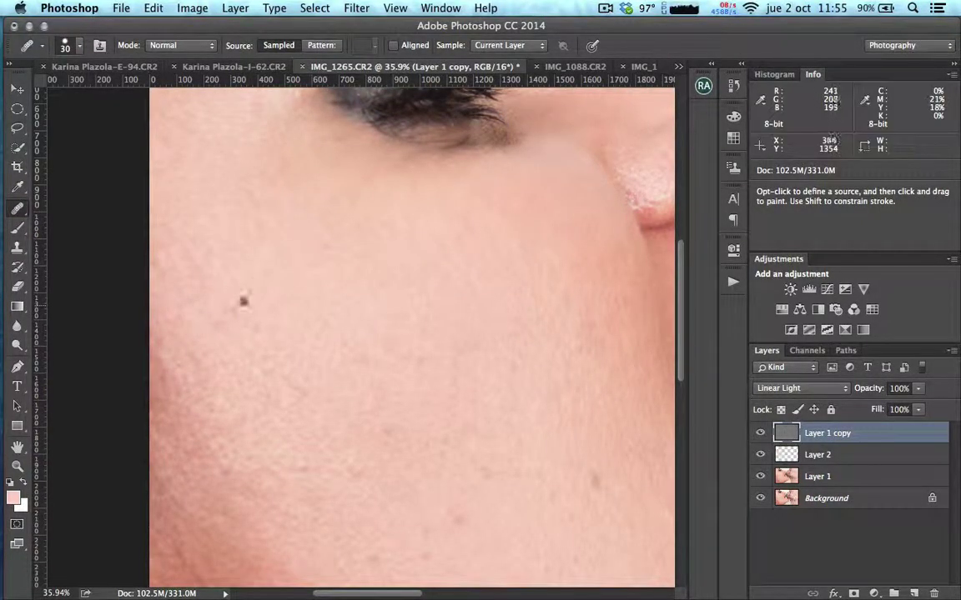
scroll(180, 264, down, 4)
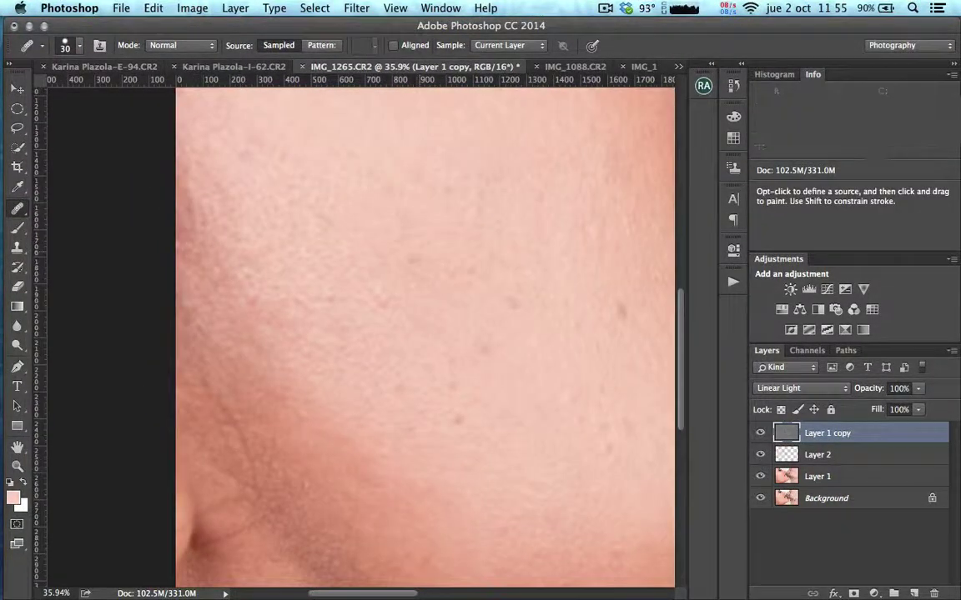
drag(457, 249, 489, 249)
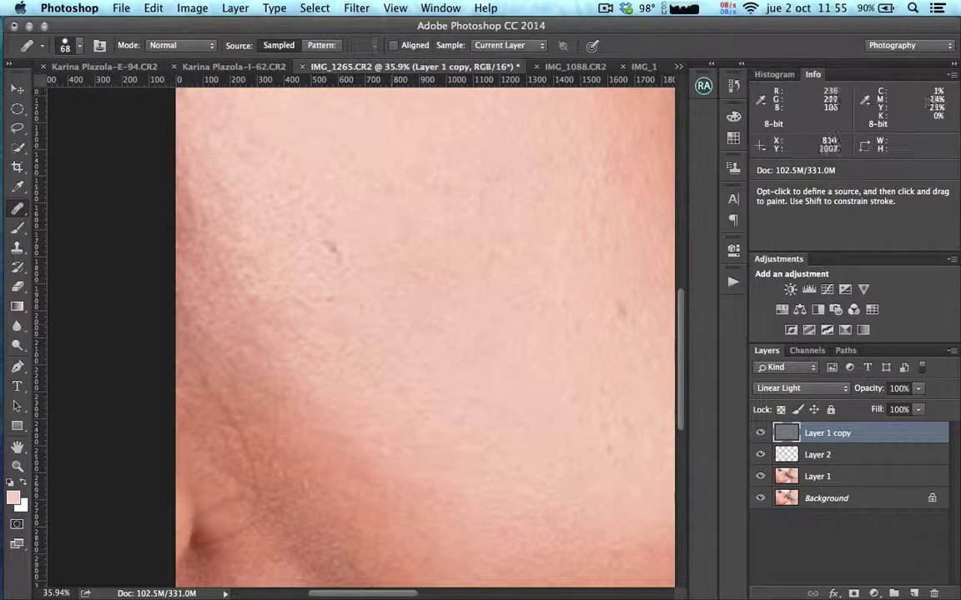
- Reduce the healing brush to 44 px and retouch the outer cheek and jaw area near the ear
scroll(282, 125, up, 4)
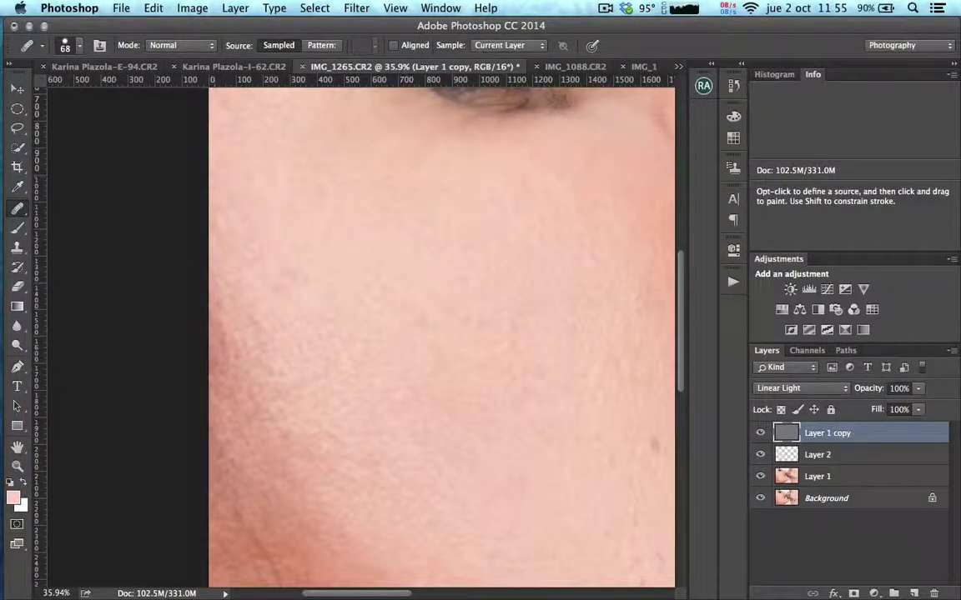
scroll(277, 282, down, 2)
mouse_move(280, 252)
mouse_down()
mouse_move(260, 250)
mouse_move(257, 204)
mouse_move(225, 274)
mouse_up()
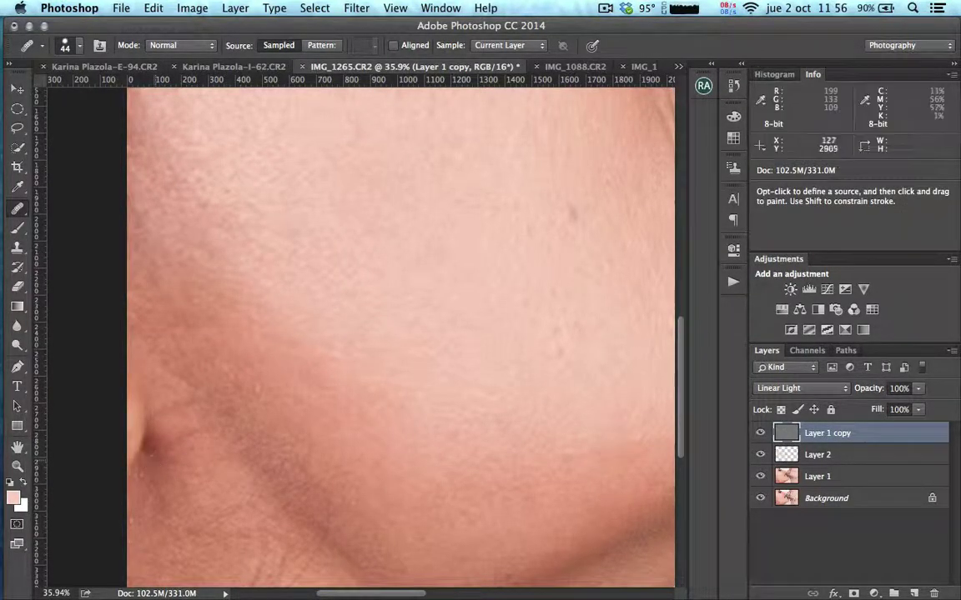
- Heal the two dark spots on the cheek beside the mouth using nearby clean skin
scroll(375, 409, up, 5)
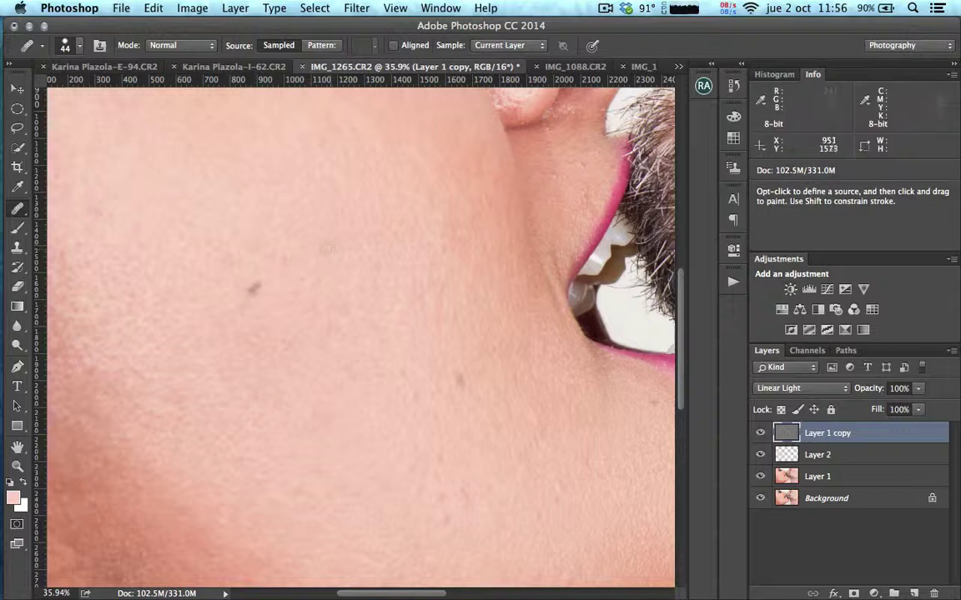
click(254, 289)
alt+click(450, 397)
click(459, 380)
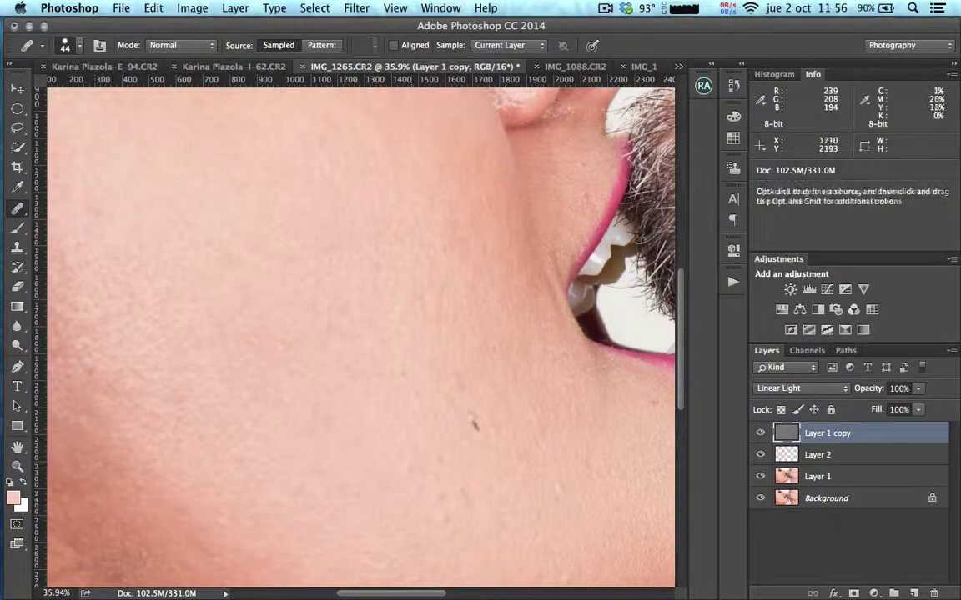
- Heal the blemishes below the lower lip and on the chin
scroll(486, 416, down, 5)
scroll(486, 417, right, 2)
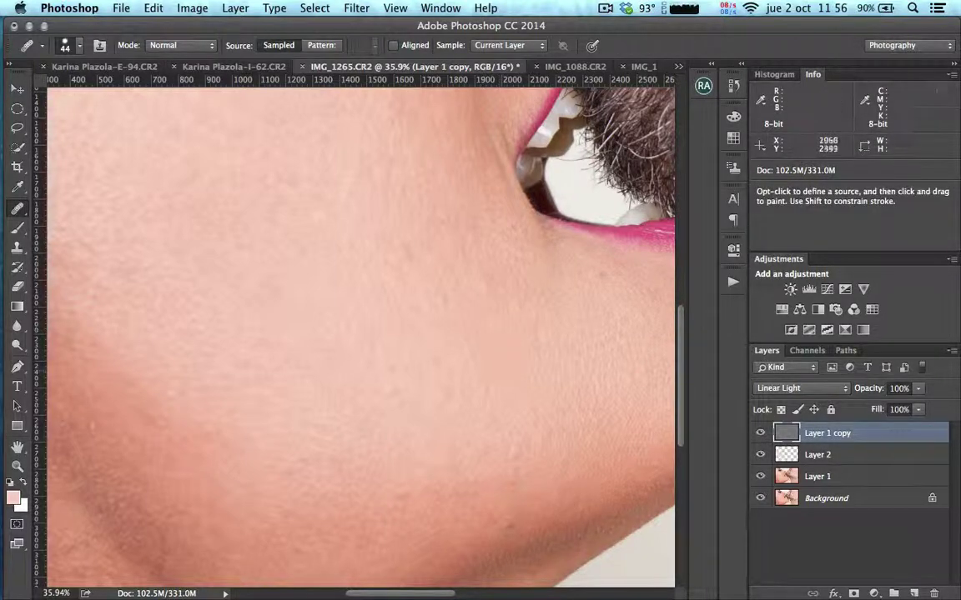
drag(615, 327, 469, 358)
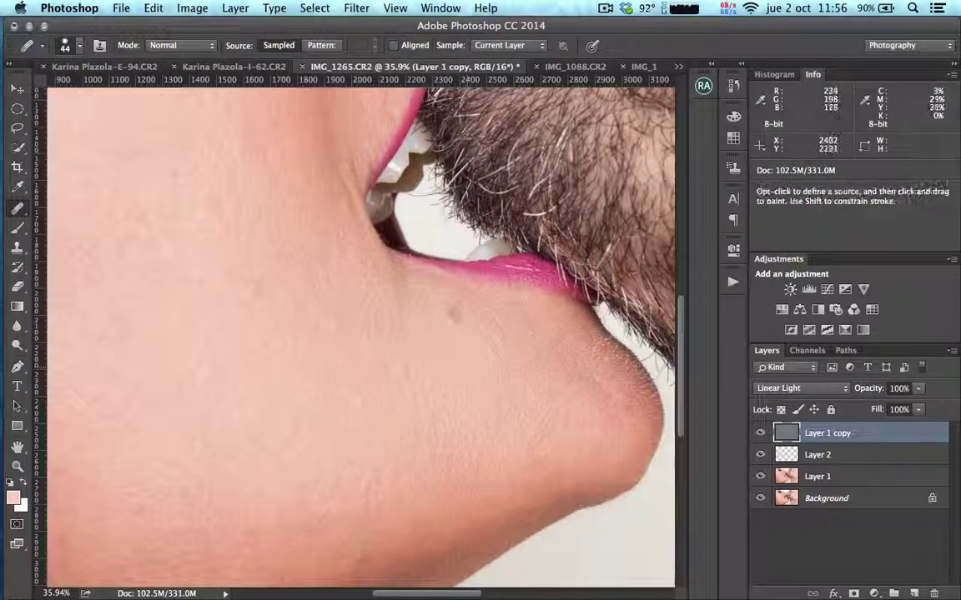
scroll(409, 284, down, 3)
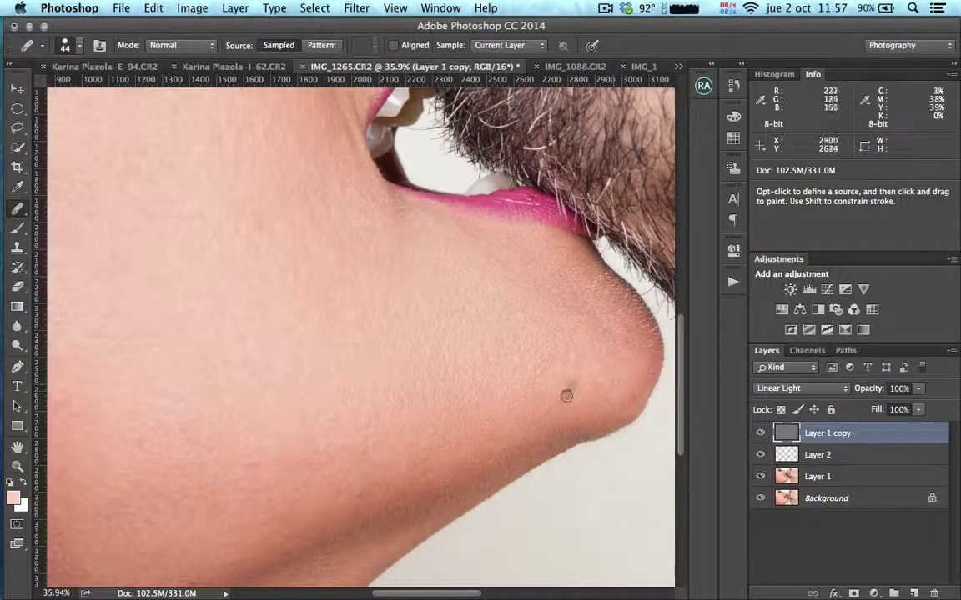
scroll(511, 329, down, 3)
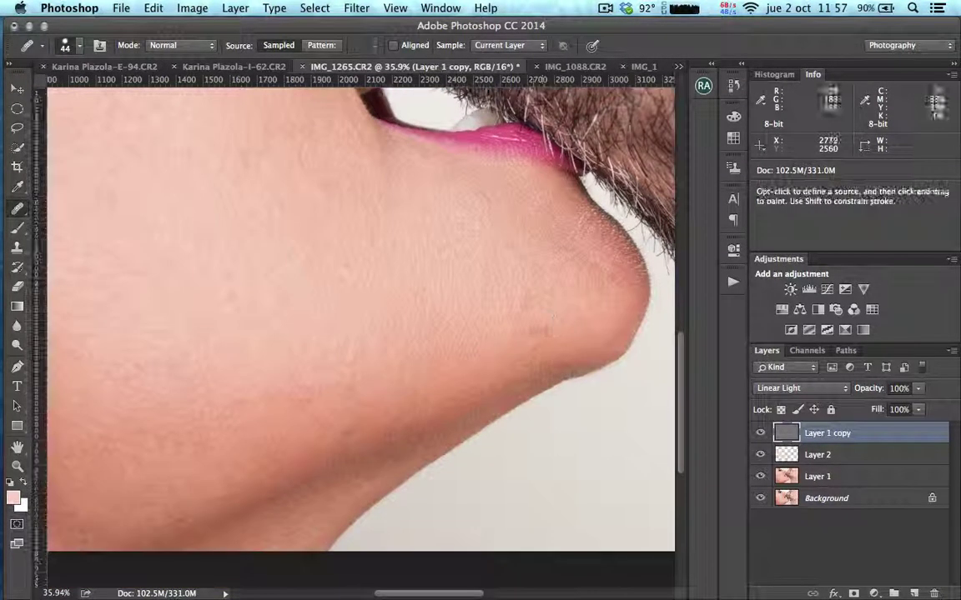
- Heal the remaining spots along the jawline and the creases on the neck below the earlobe
scroll(361, 317, left, 3)
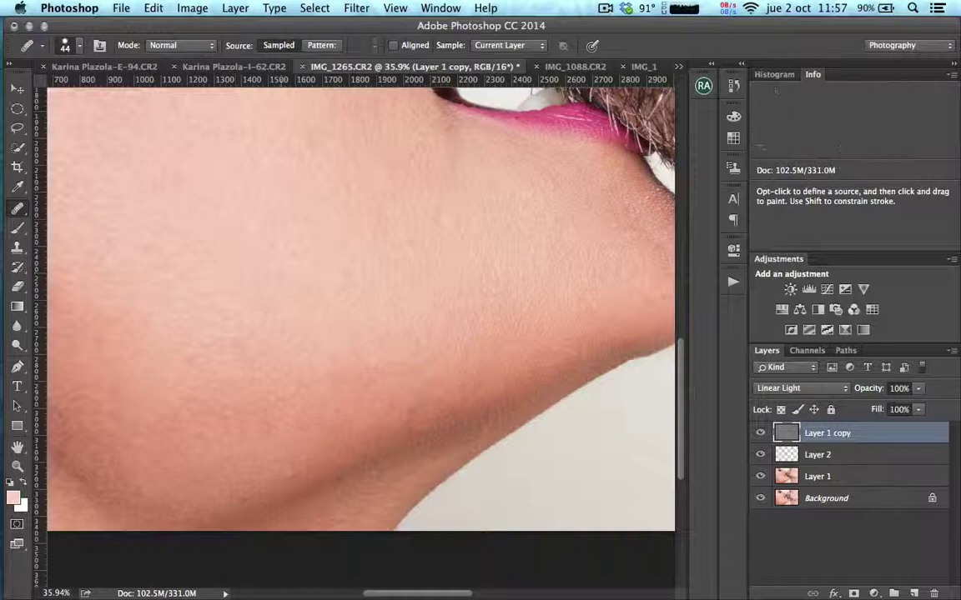
scroll(282, 316, left, 6)
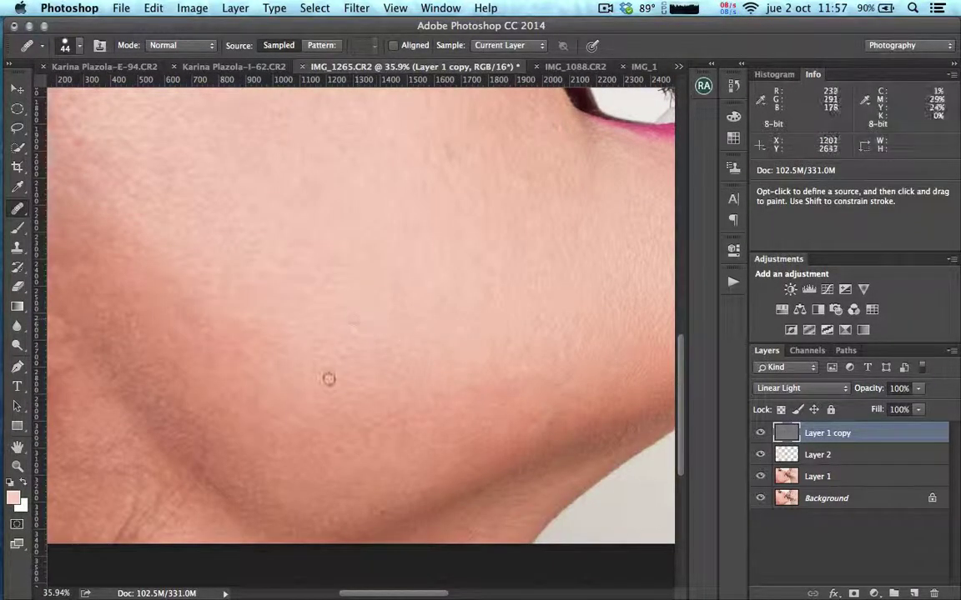
scroll(361, 317, down, 4)
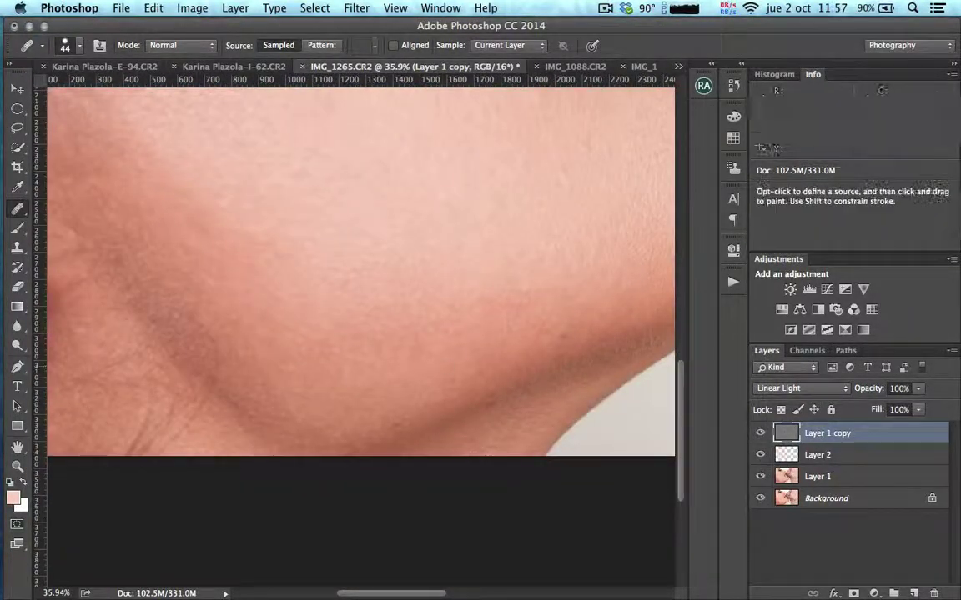
scroll(361, 267, right, 3)
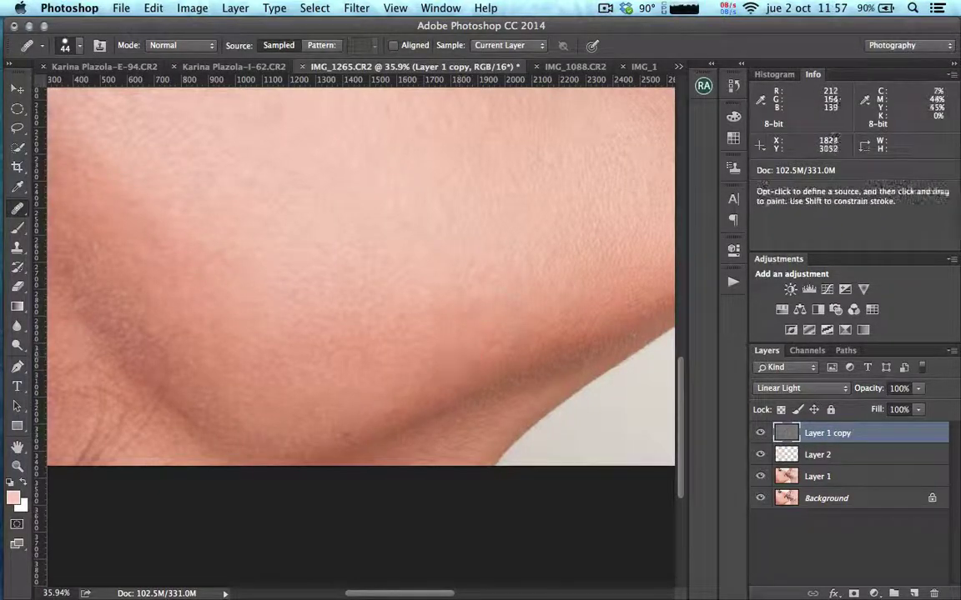
scroll(361, 276, up, 2)
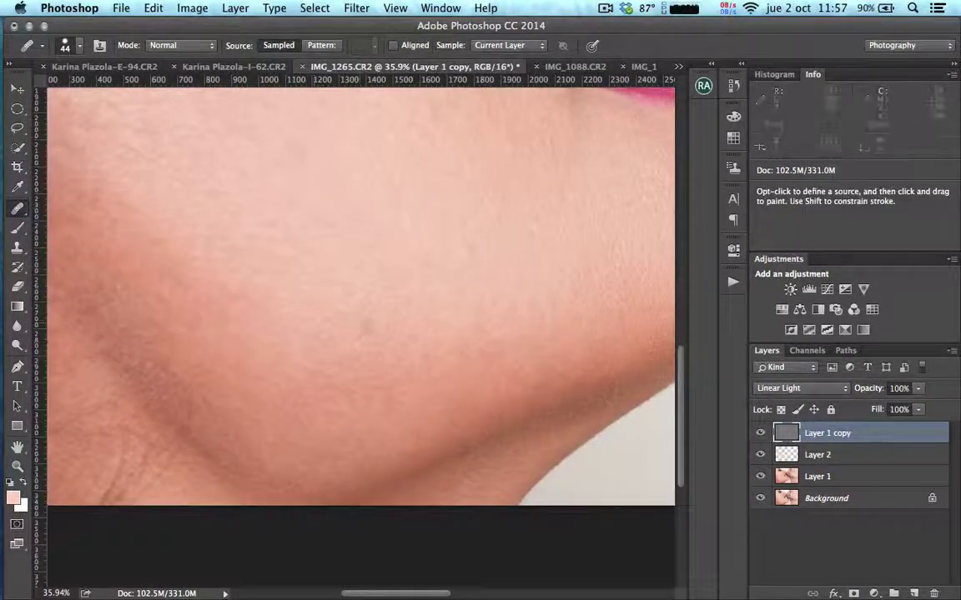
scroll(361, 292, left, 8)
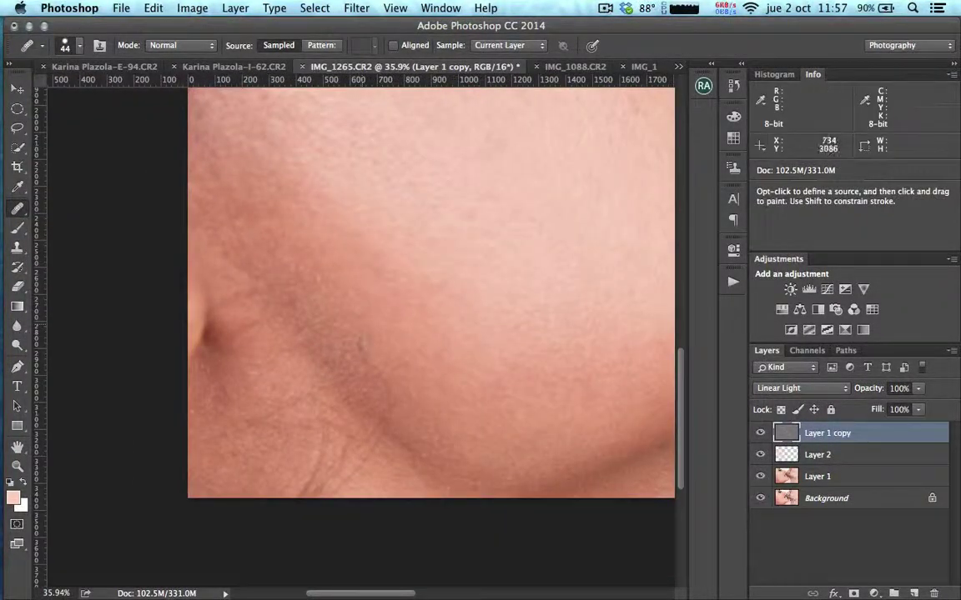
scroll(402, 367, down, 3)
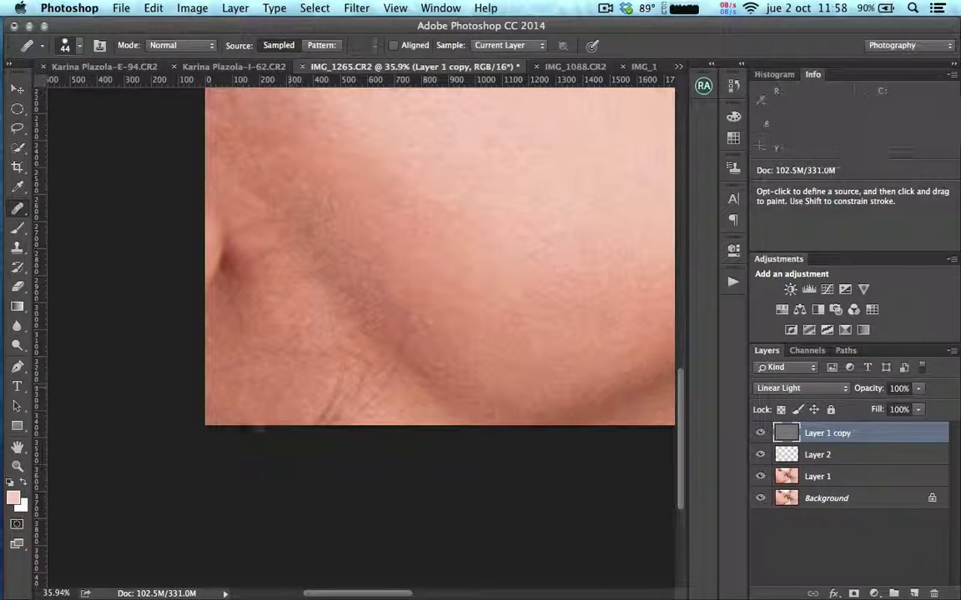
drag(342, 364, 317, 425)
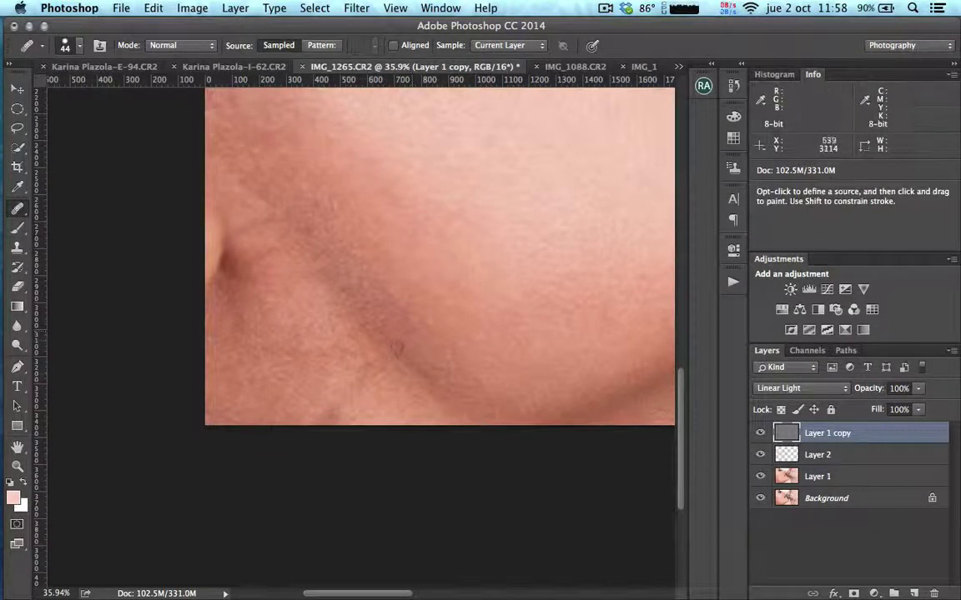
- Retouch the remaining skin marks on the outer cheek and jaw with the 44 px healing brush
scroll(442, 300, up, 3)
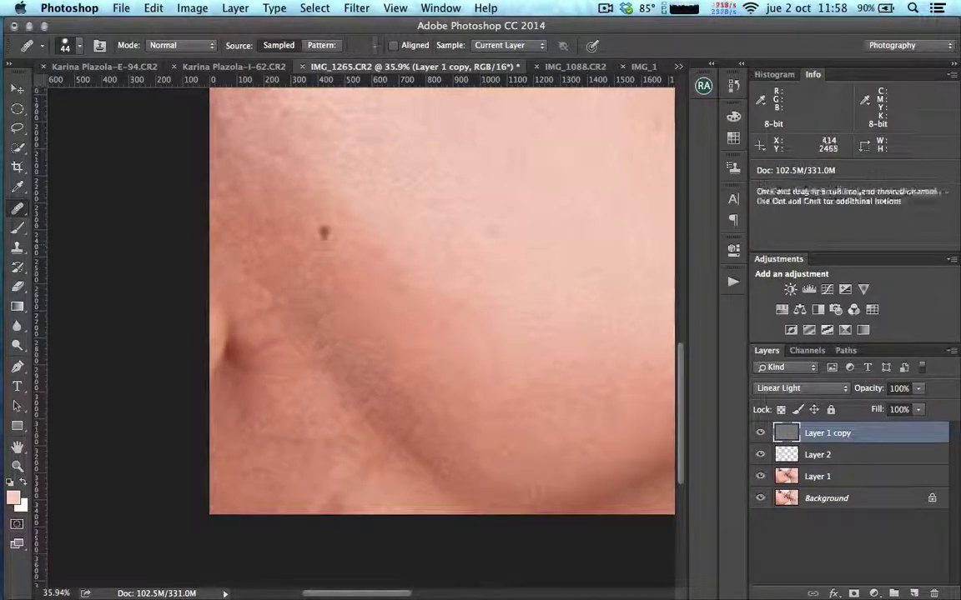
scroll(281, 284, up, 3)
scroll(281, 284, left, 2)
drag(417, 208, 348, 307)
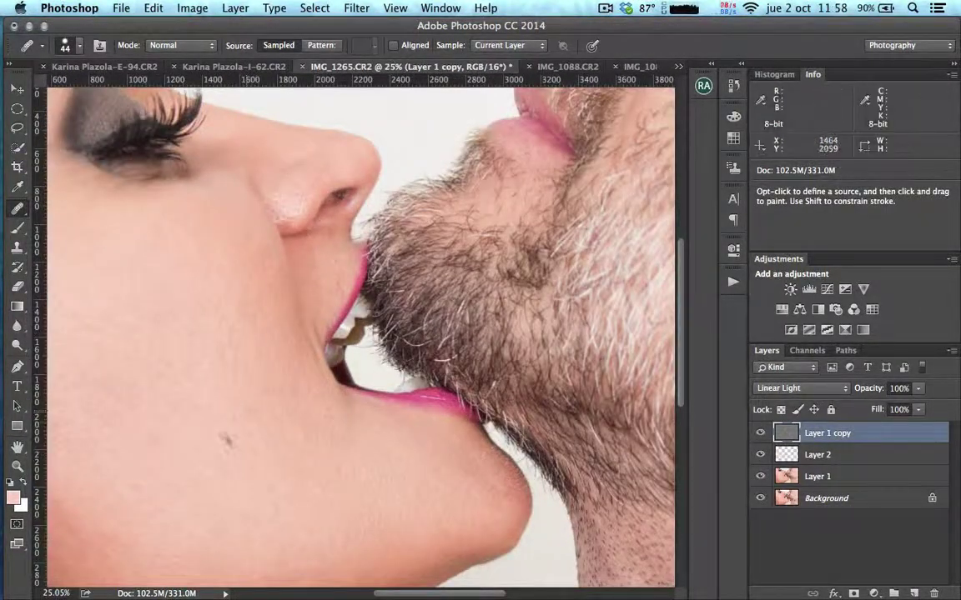
scroll(325, 247, left, 2)
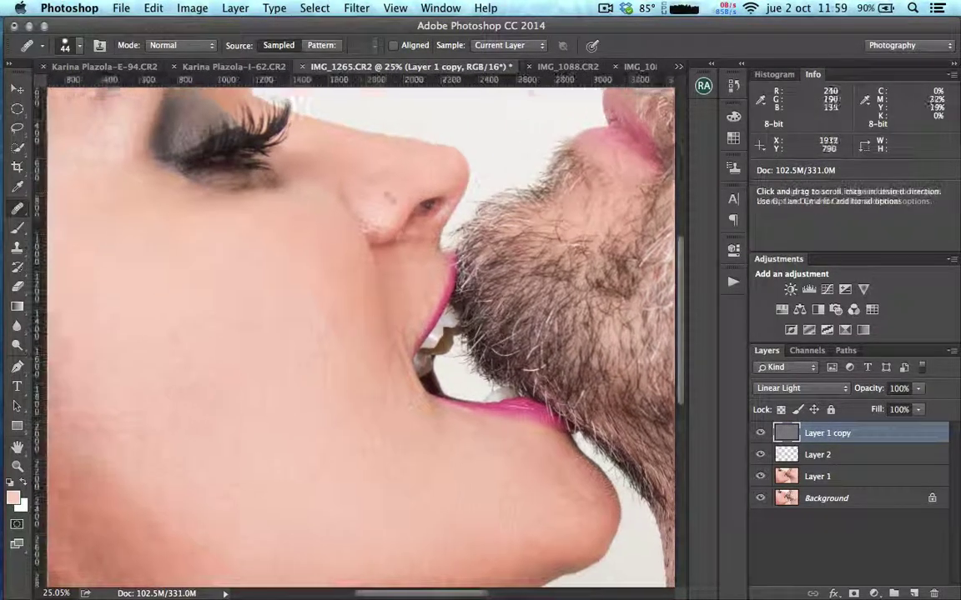
- Heal the spots on the side of the nose and on the skin above the upper lip
scroll(325, 248, up, 4)
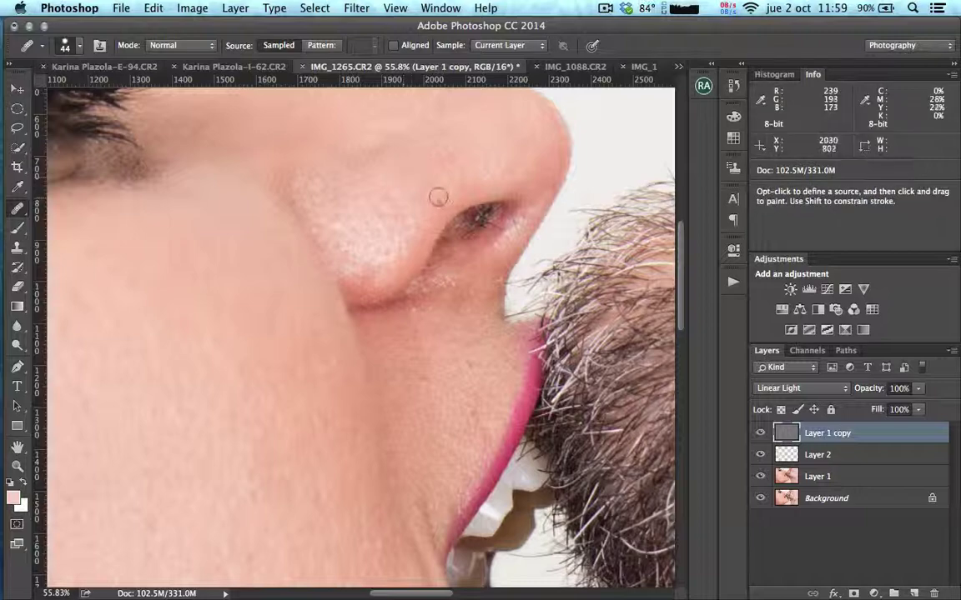
scroll(388, 275, up, 4)
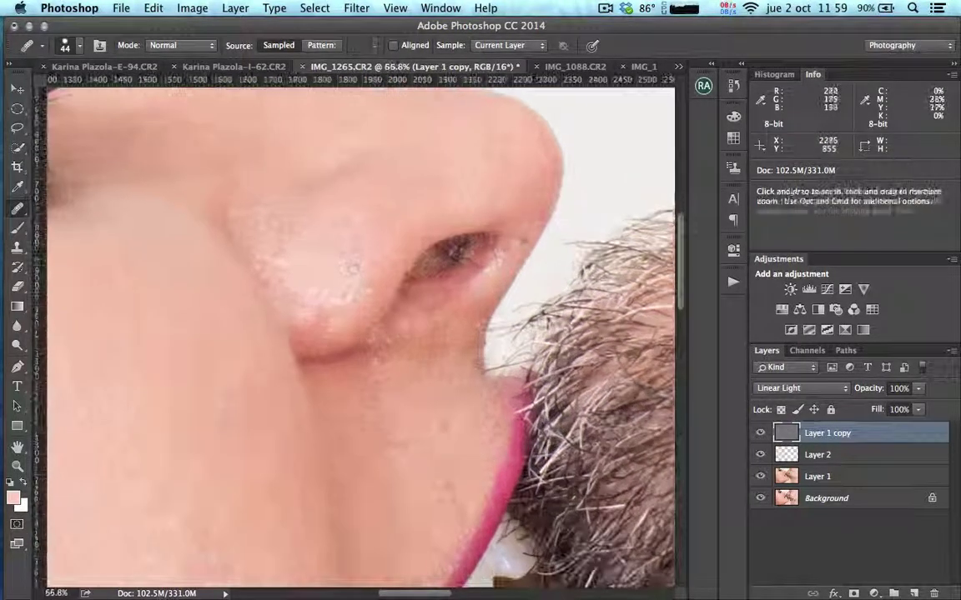
drag(414, 498, 364, 301)
drag(392, 407, 409, 338)
alt+click(374, 281)
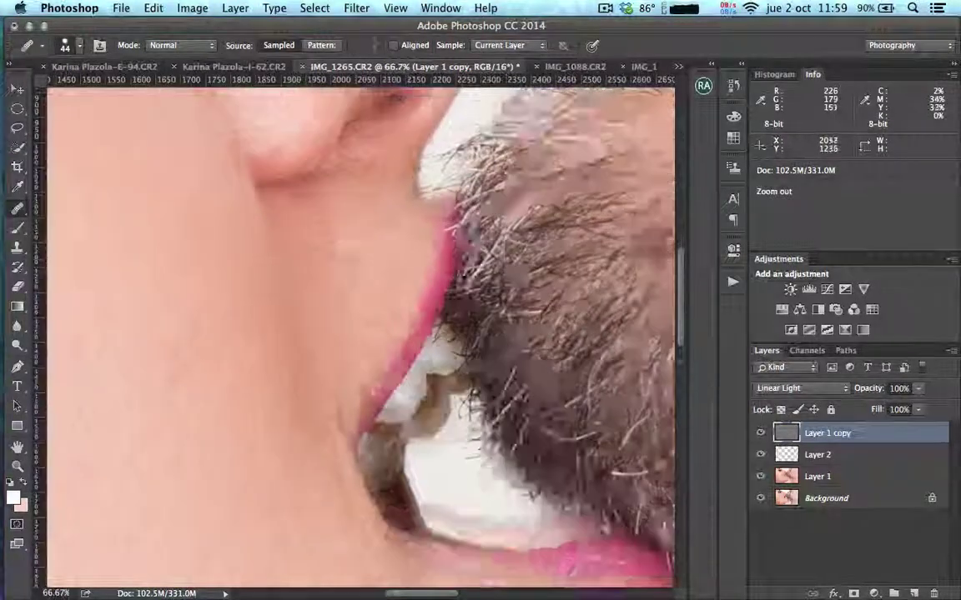
- Heal the small marks around the fold between the nose and the corner of the mouth
super+click(367, 282)
click(315, 329)
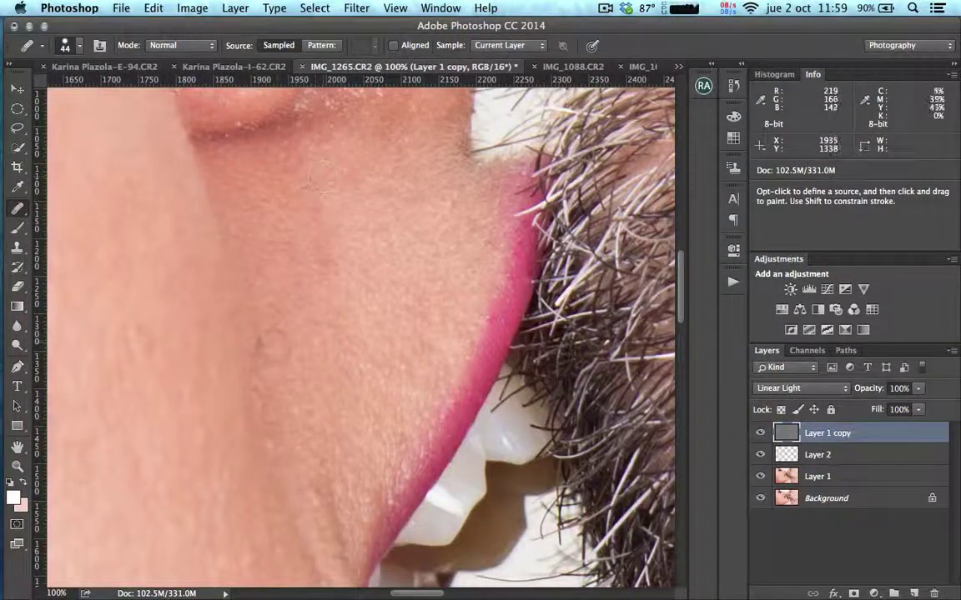
click(333, 258)
click(294, 209)
click(384, 258)
- Reduce the healing brush to 25 px and remove the stray hairs beside the nostril and nose edge
drag(397, 232, 320, 498)
drag(375, 348, 360, 346)
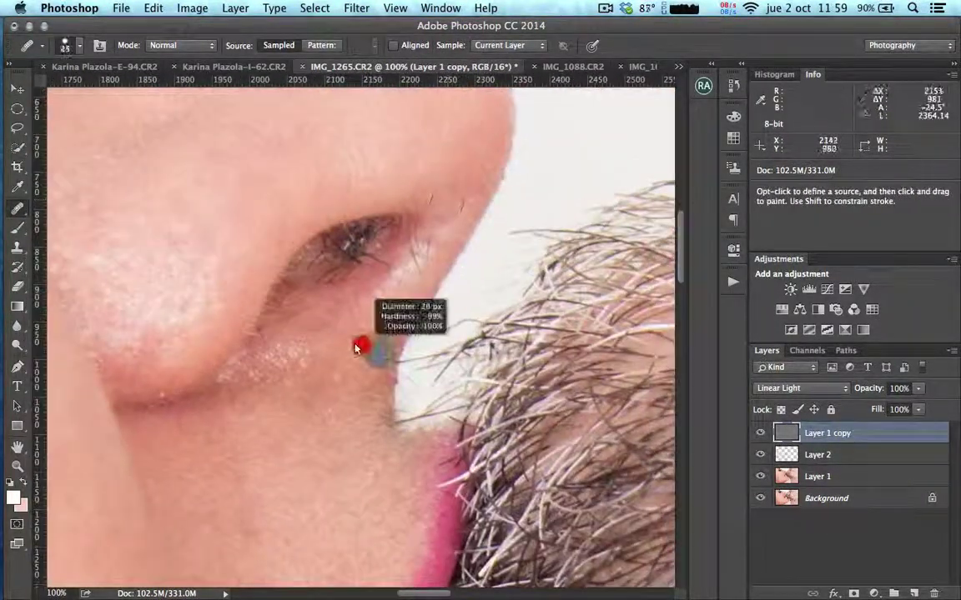
click(437, 243)
click(421, 256)
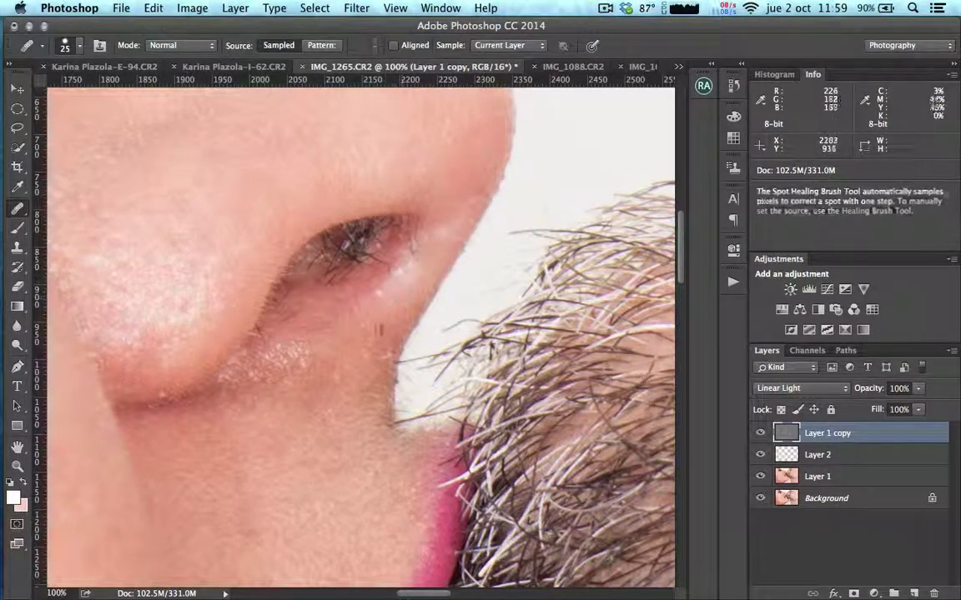
- Reduce the healing brush to 15 px and clean up the fine flaws and hairs around the nostril
drag(352, 332, 341, 332)
right_click(342, 334)
click(310, 344)
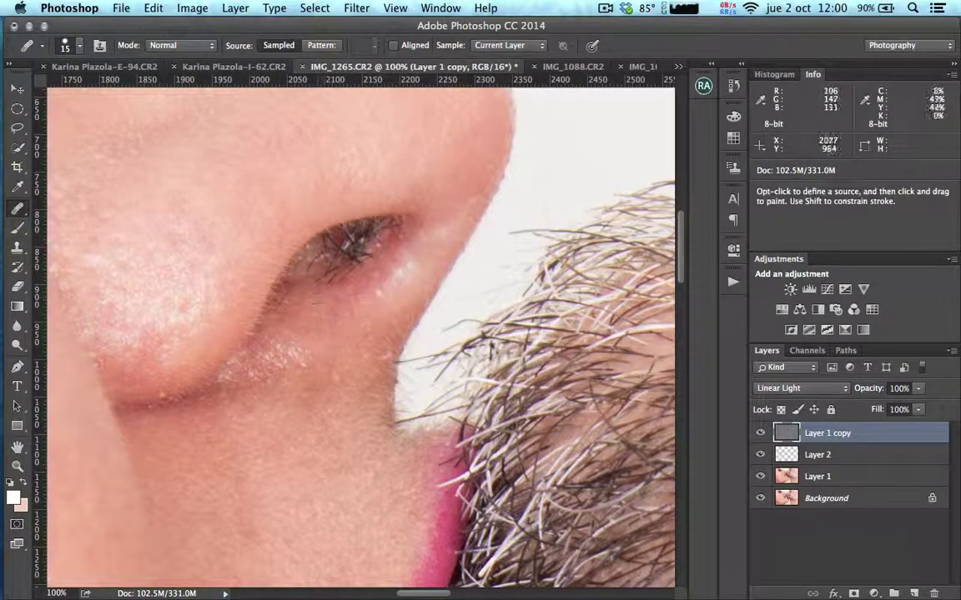
alt+click(352, 293)
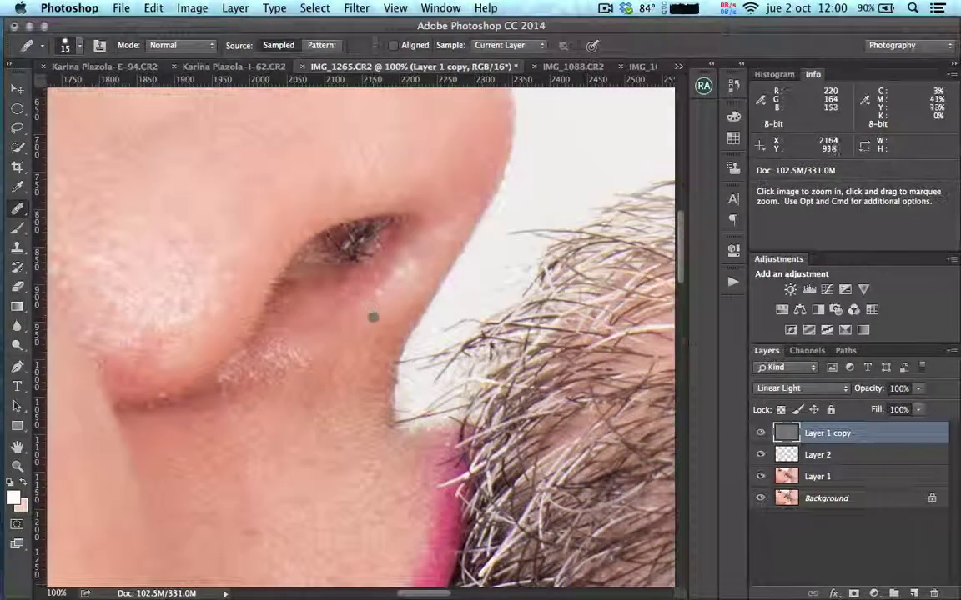
key(super+0)
drag(331, 274, 449, 271)
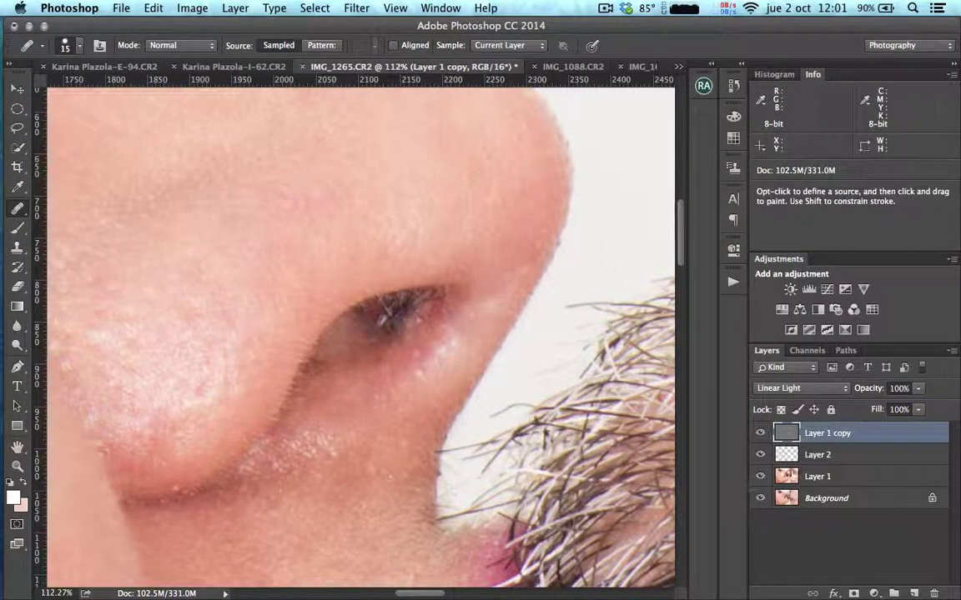
- Hide the texture layer, select Layer 2 and prepare a 22 px brush with a reddish tone sampled beside the nostril
click(818, 476)
click(760, 434)
click(818, 455)
key(b)
drag(462, 290, 239, 309)
alt+click(359, 343)
drag(383, 335, 365, 335)
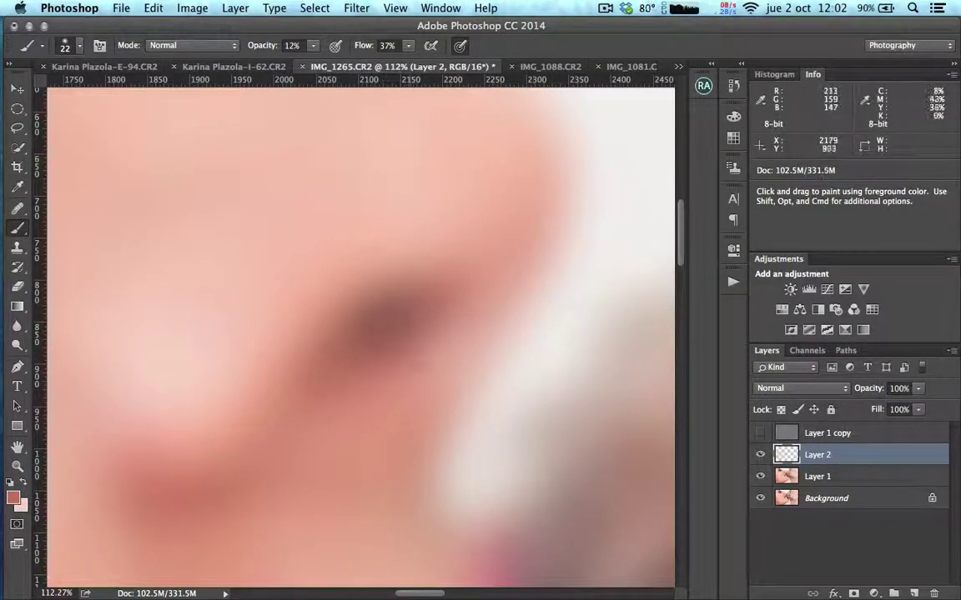
- Even out the dark tones inside the nostril on Layer 2 with sampled colors, enlarging the brush to 53 px
drag(351, 369, 377, 317)
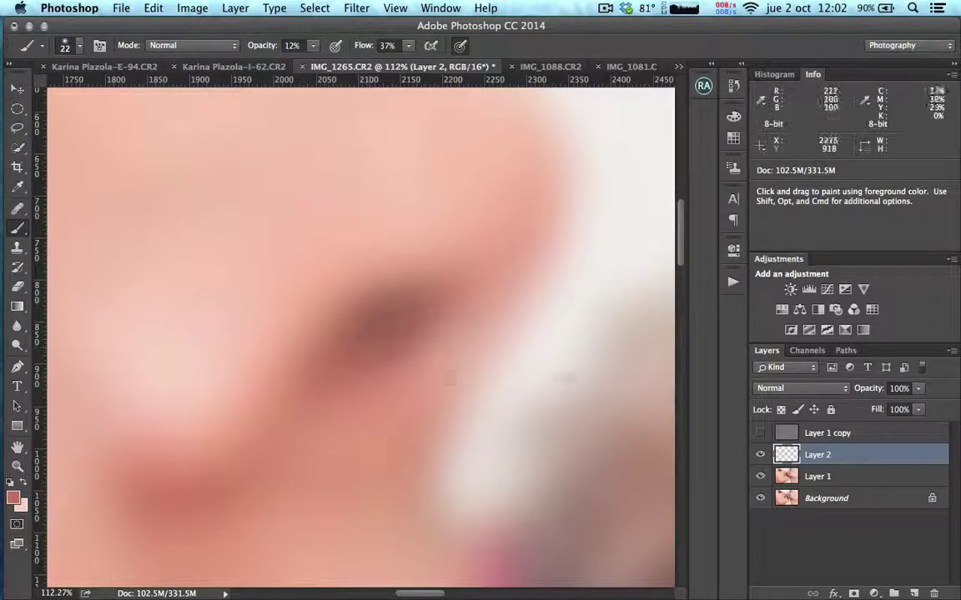
alt+click(389, 275)
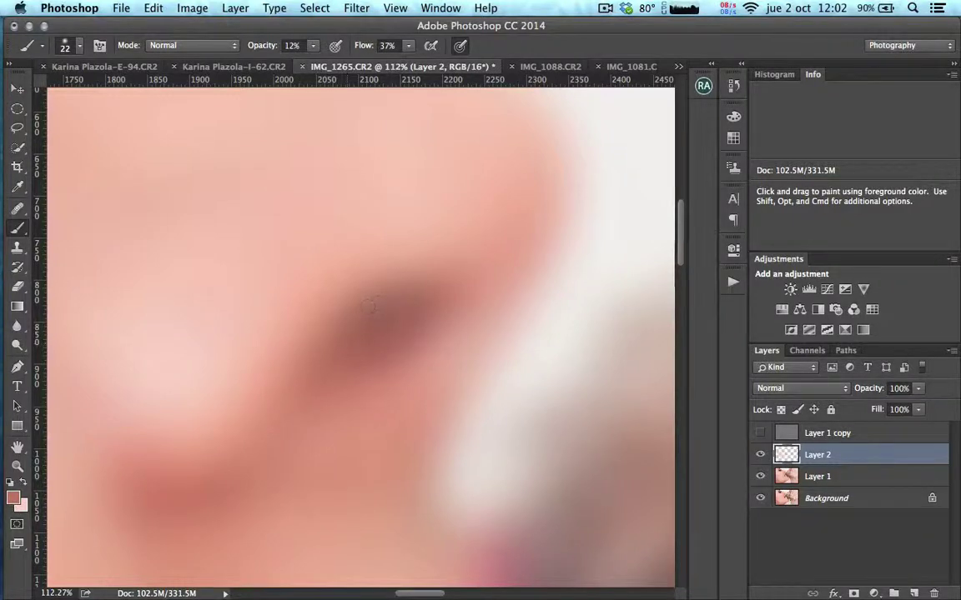
drag(369, 307, 346, 351)
key(super+alt+z)
drag(352, 349, 375, 350)
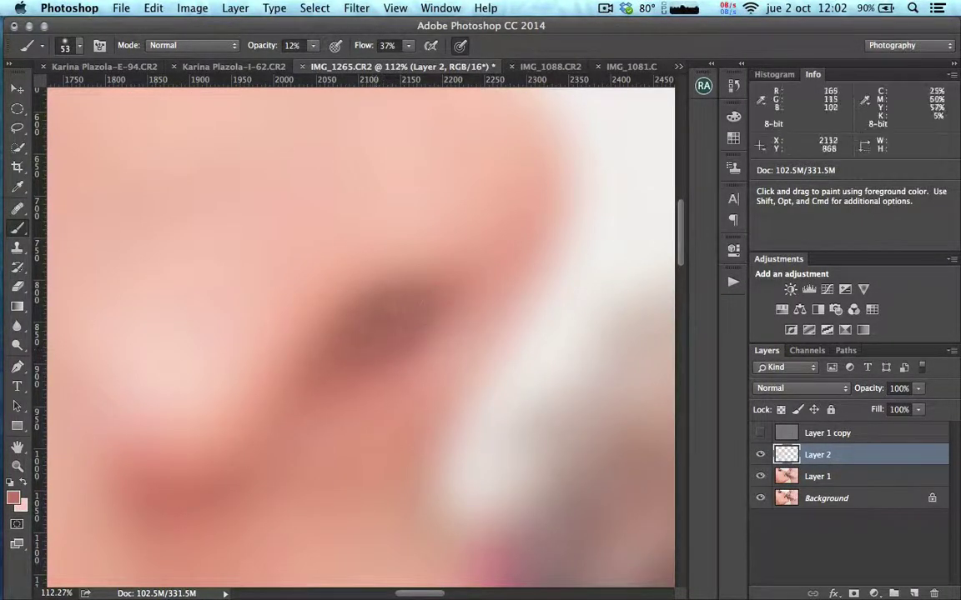
alt+click(337, 367)
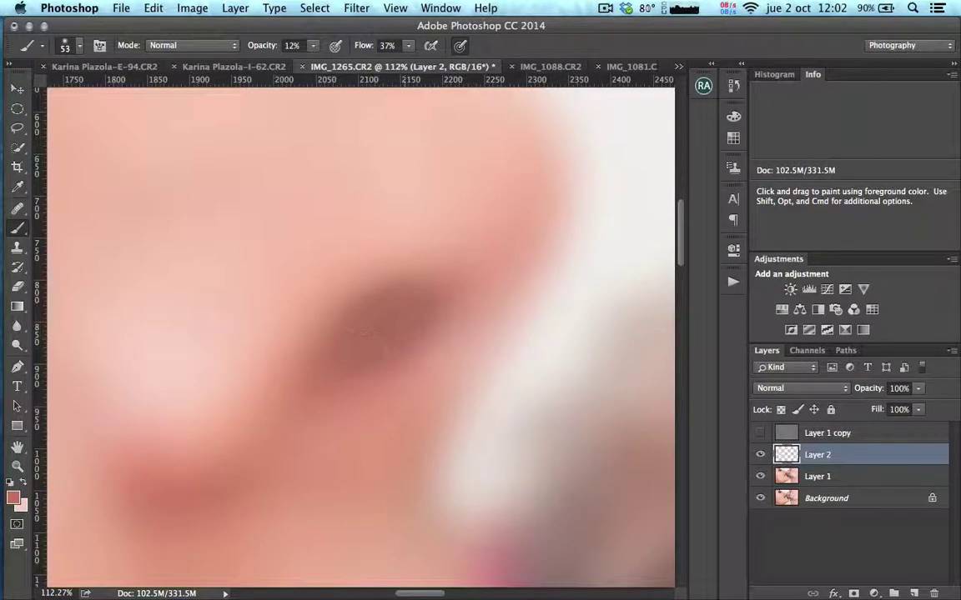
- Show and select Layer 1 copy again and heal the hairs inside the nostril with a 15 px healing brush
click(759, 433)
key(j)
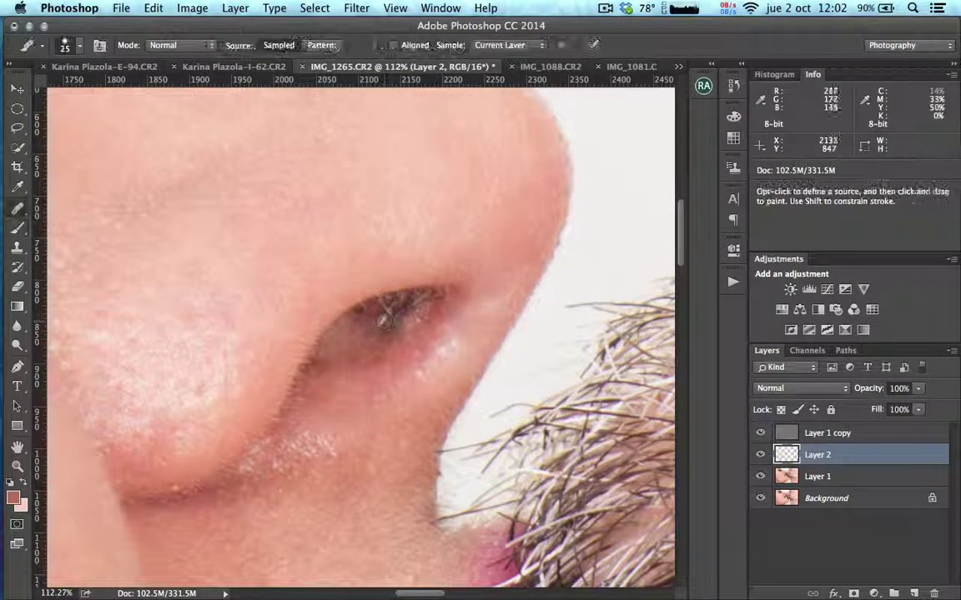
key(alt+bracketright)
alt+click(340, 341)
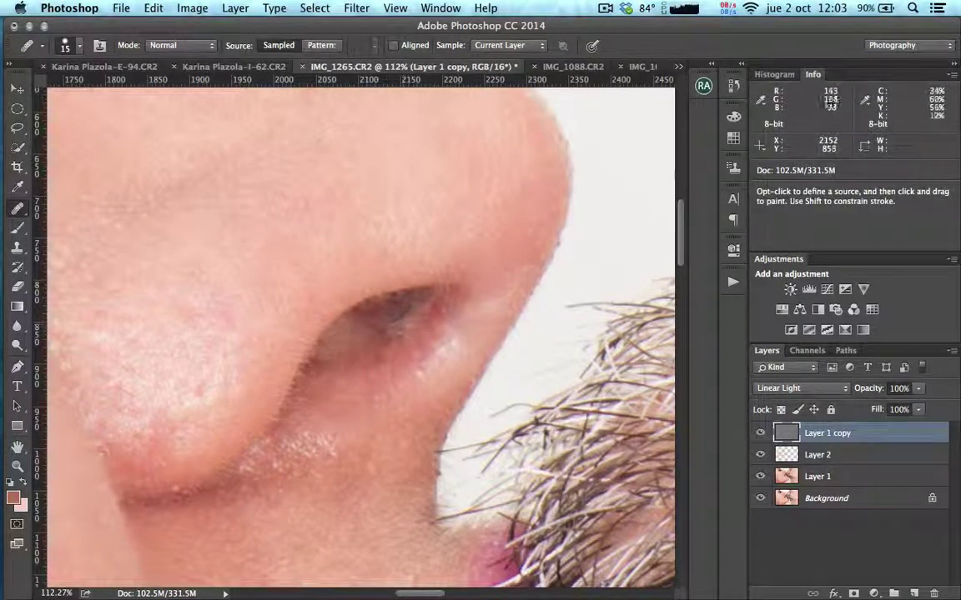
- Enlarge the healing brush to 57 px and retouch the remaining uneven texture across the cheek
drag(350, 242, 238, 377)
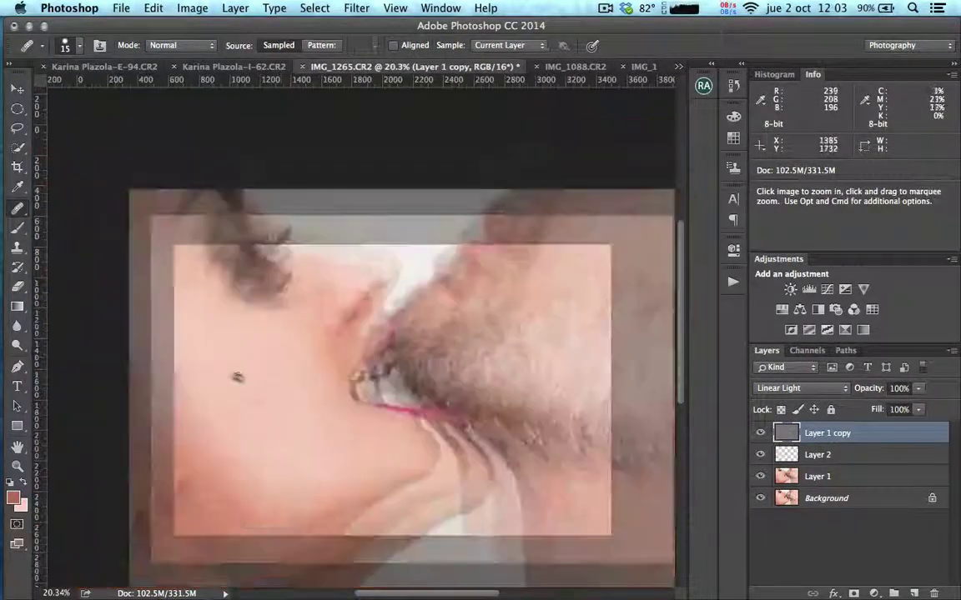
drag(371, 337, 402, 339)
drag(292, 358, 511, 360)
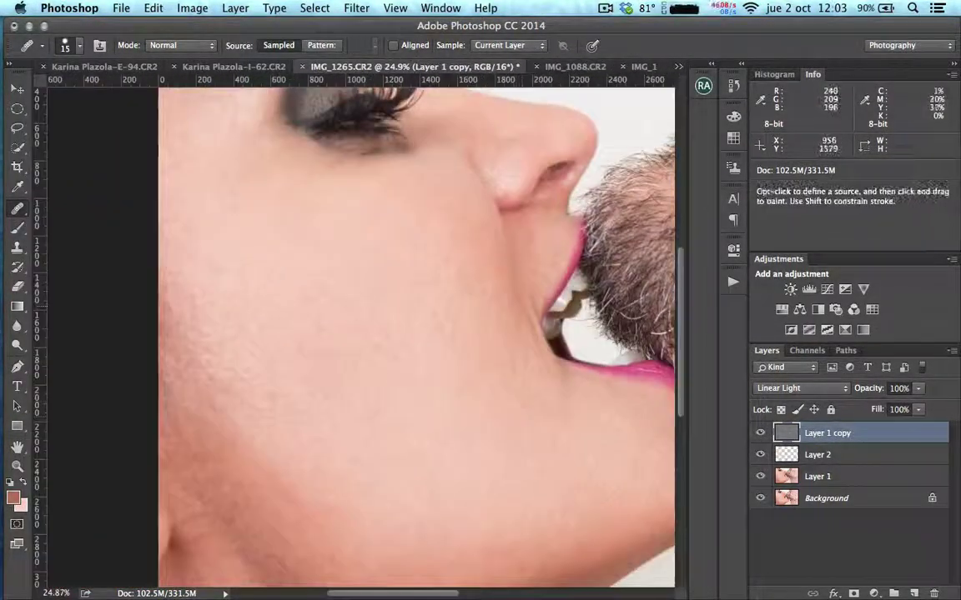
mouse_move(328, 296)
mouse_down()
mouse_move(386, 298)
mouse_move(350, 298)
mouse_up()
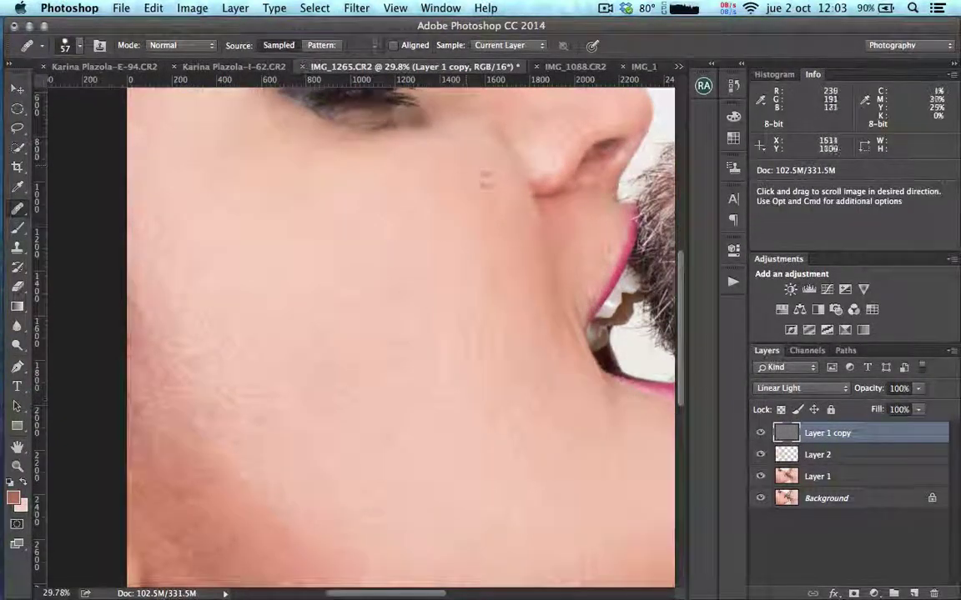
drag(414, 181, 396, 380)
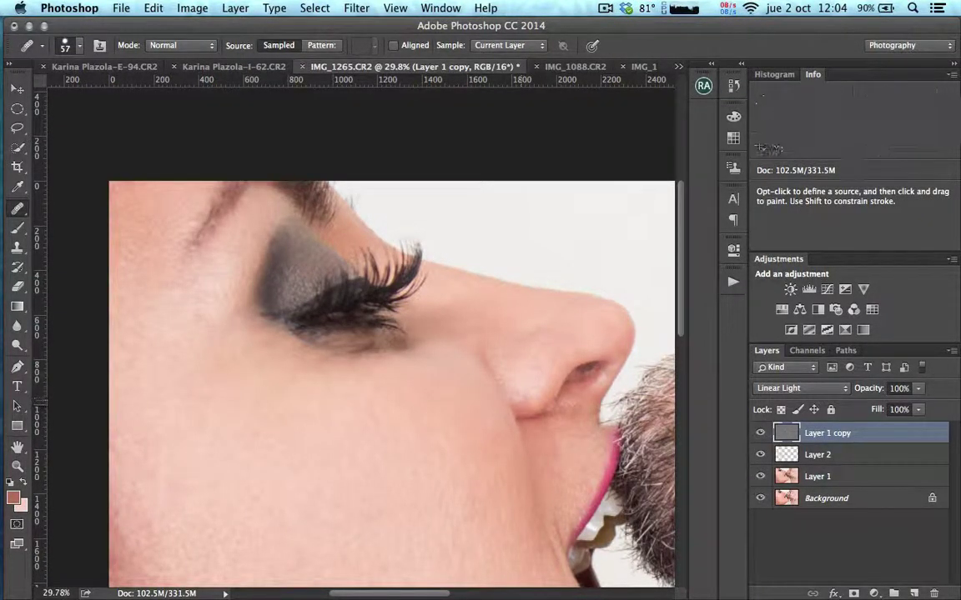
drag(530, 530, 438, 310)
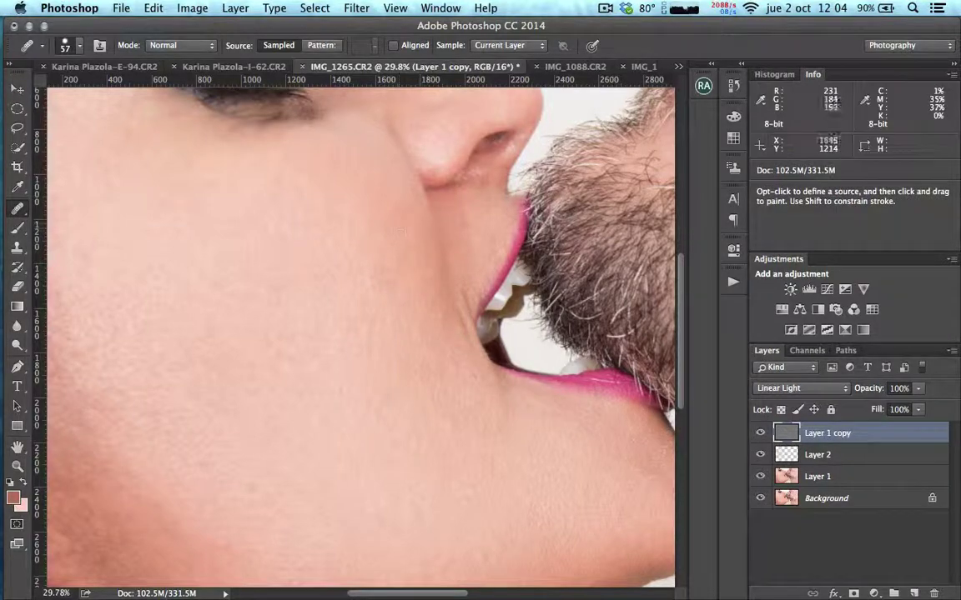
- Compare the original Background with the retouched portrait, both close up and with the full image in view
alt+click(761, 497)
alt+click(761, 498)
drag(376, 344, 288, 335)
alt+click(760, 498)
alt+click(759, 499)
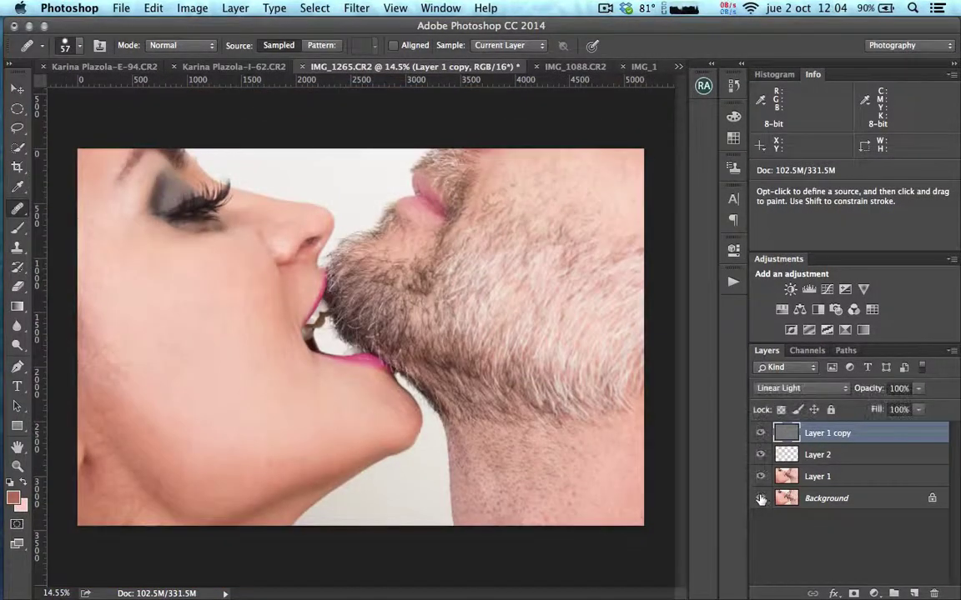
- Hide Layer 1 copy and even out the skin tones beside the ear on Layer 2 with a sampled color and a 75 px brush
scroll(235, 301, up, 3)
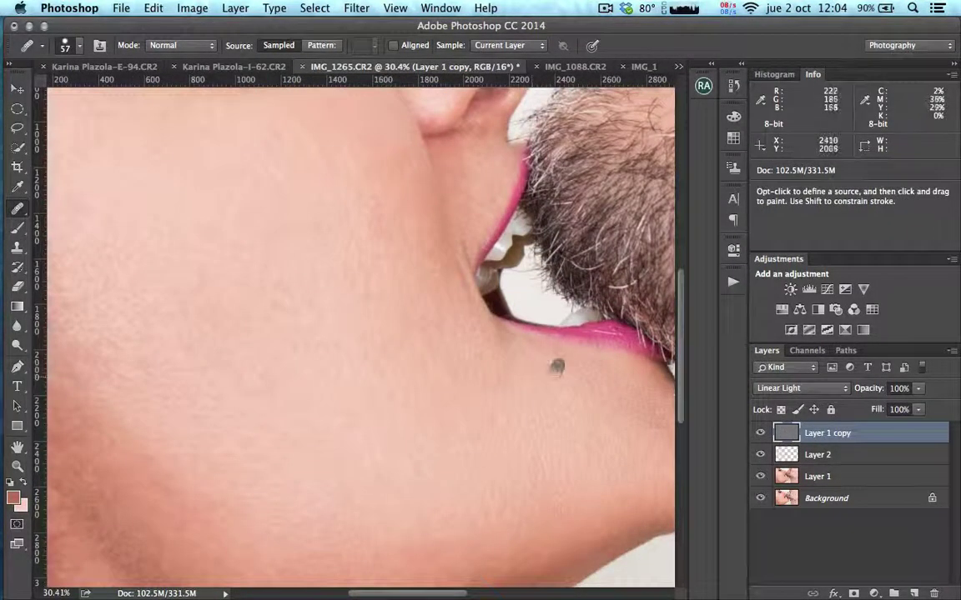
drag(468, 358, 305, 299)
drag(405, 418, 568, 334)
drag(255, 286, 378, 323)
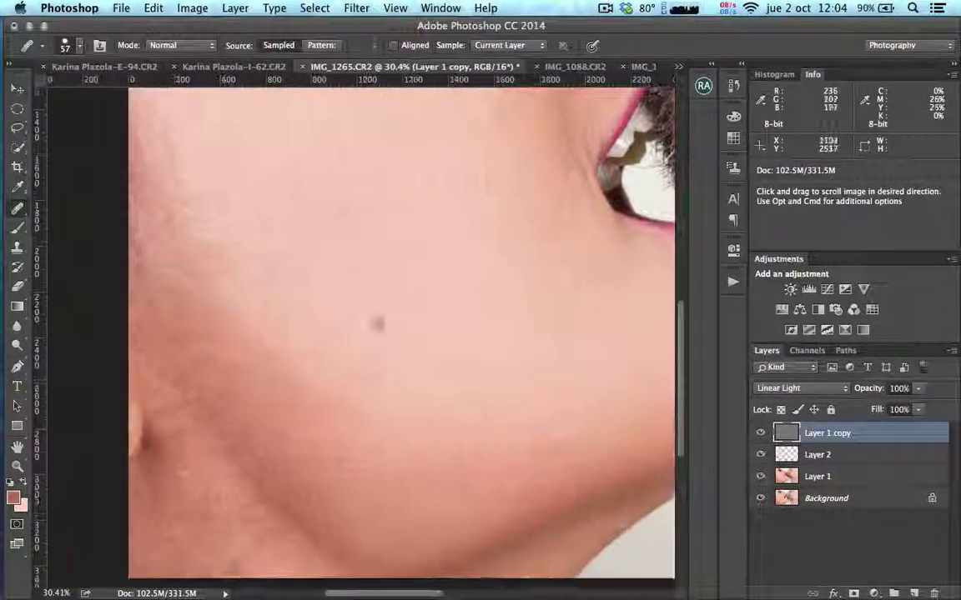
click(759, 433)
key(b)
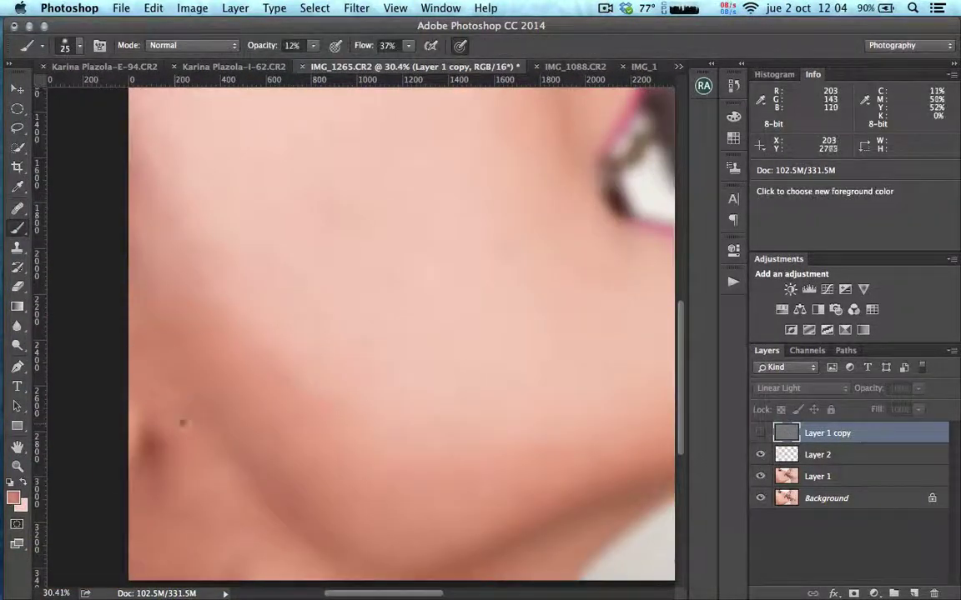
drag(215, 397, 230, 397)
click(821, 456)
alt+click(170, 409)
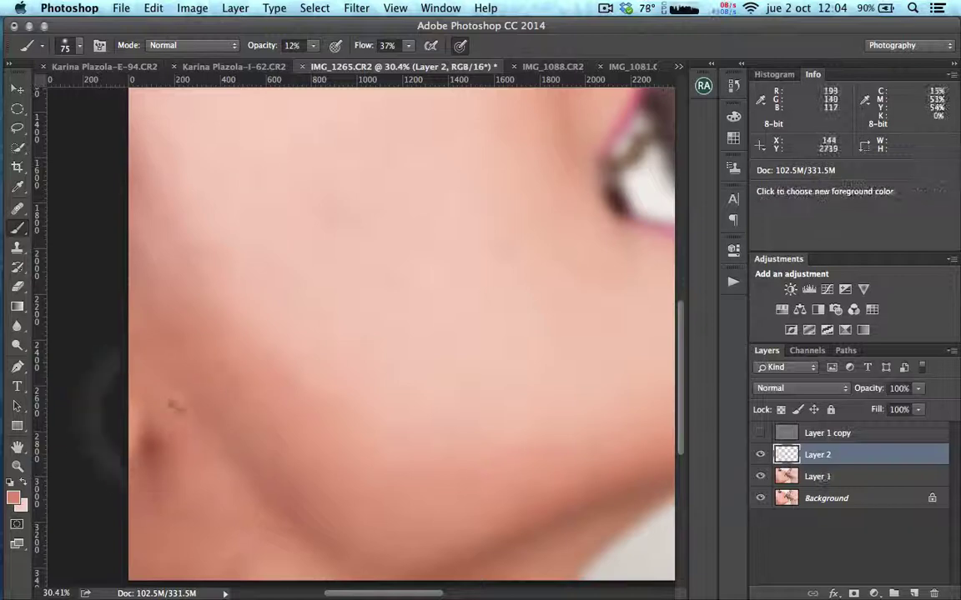
click(175, 404)
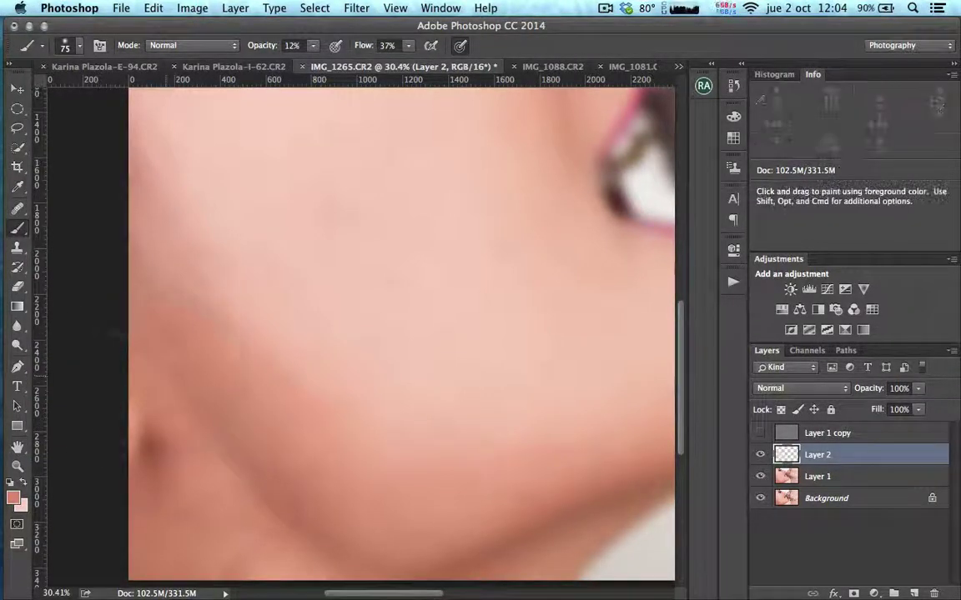
- Compare the full portrait against only the original Background, restoring Layer 1 copy and leaving Background hidden
key(super+0)
alt+click(761, 499)
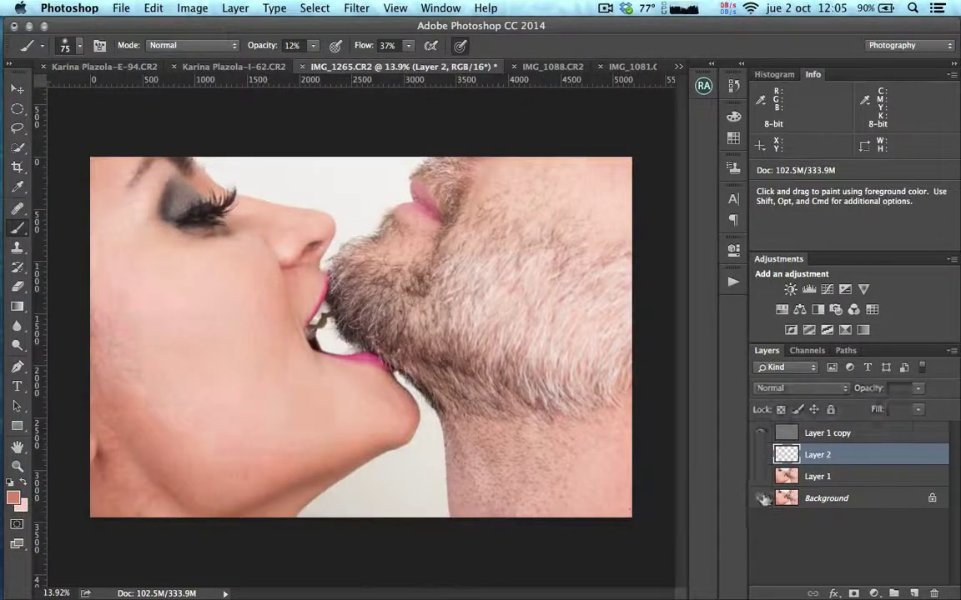
alt+click(761, 499)
alt+click(761, 499)
alt+click(761, 498)
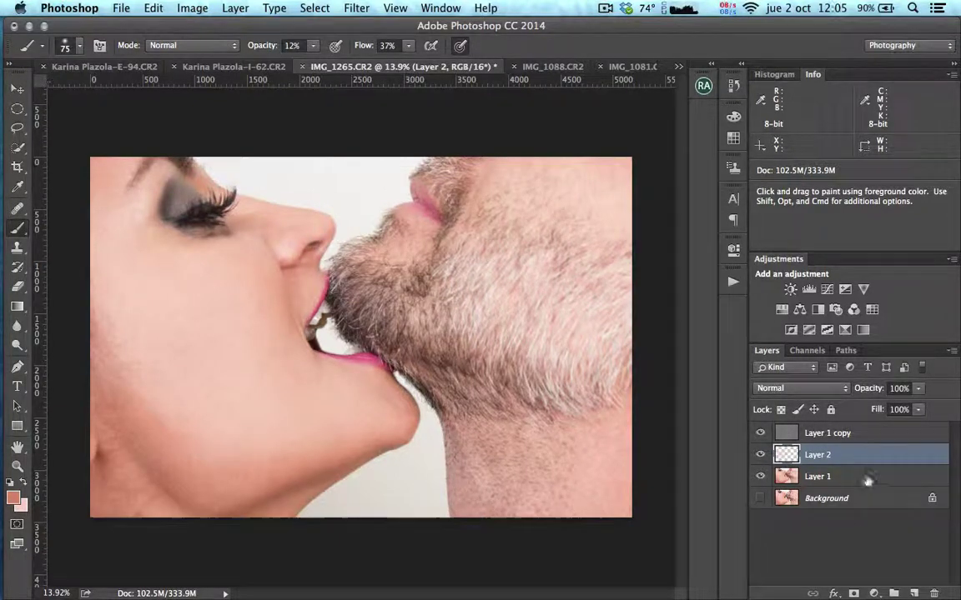
- Group Layer 1, Layer 2 and Layer 1 copy, and name the group FS
click(867, 481)
shift+click(819, 436)
key(super+g)
double_click(819, 432)
text(FS)
key(Return)
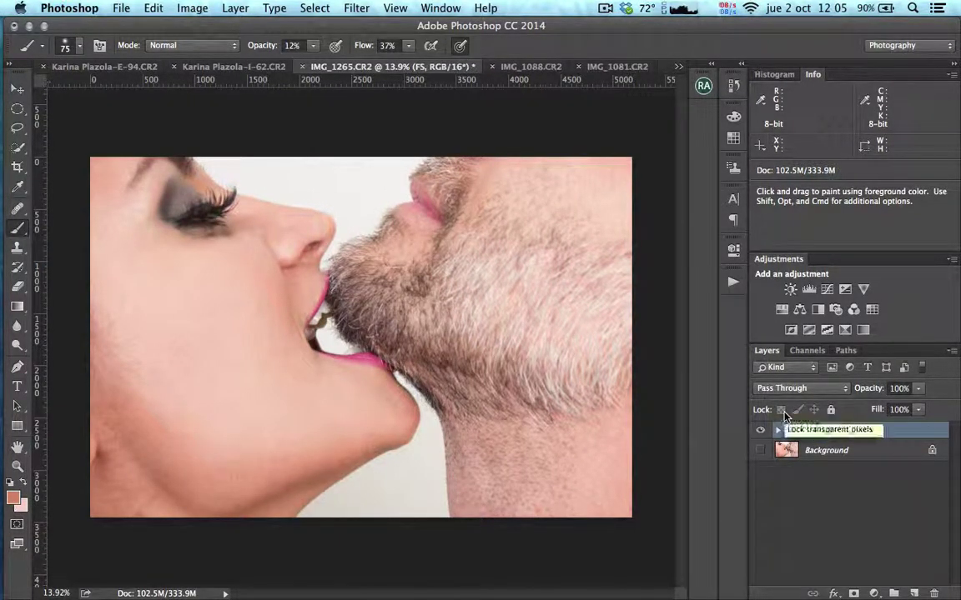
- Add a Curves adjustment above FS that brightens the cheek tones from input 209 to about 229, and invert its mask
mouse_move(241, 329)
mouse_down()
mouse_move(473, 338)
mouse_move(232, 338)
mouse_up()
click(827, 289)
click(562, 305)
drag(250, 393, 249, 379)
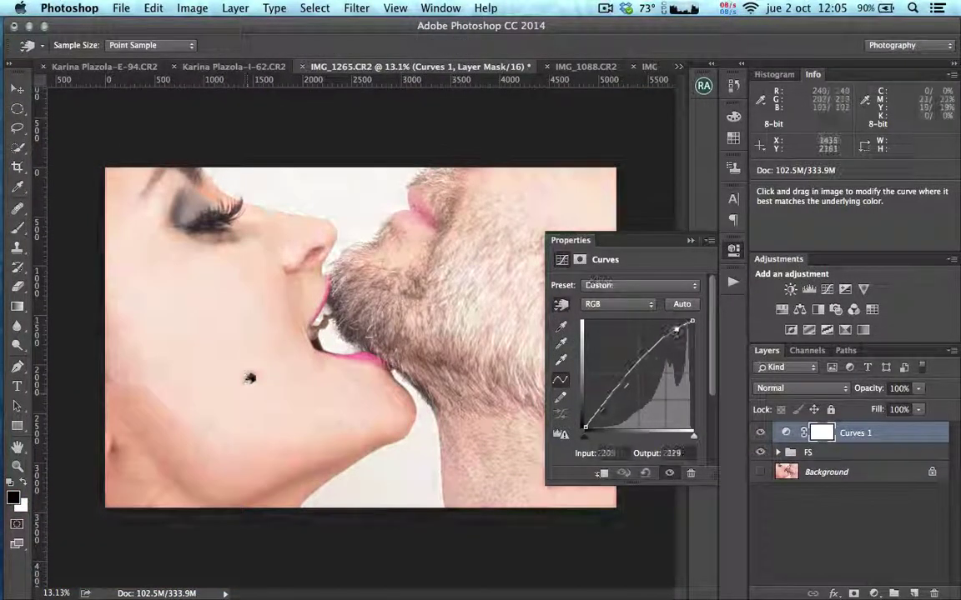
key(super+i)
- Add a second Curves adjustment that darkens the shadow tones on the woman's neck, and invert its mask
click(808, 289)
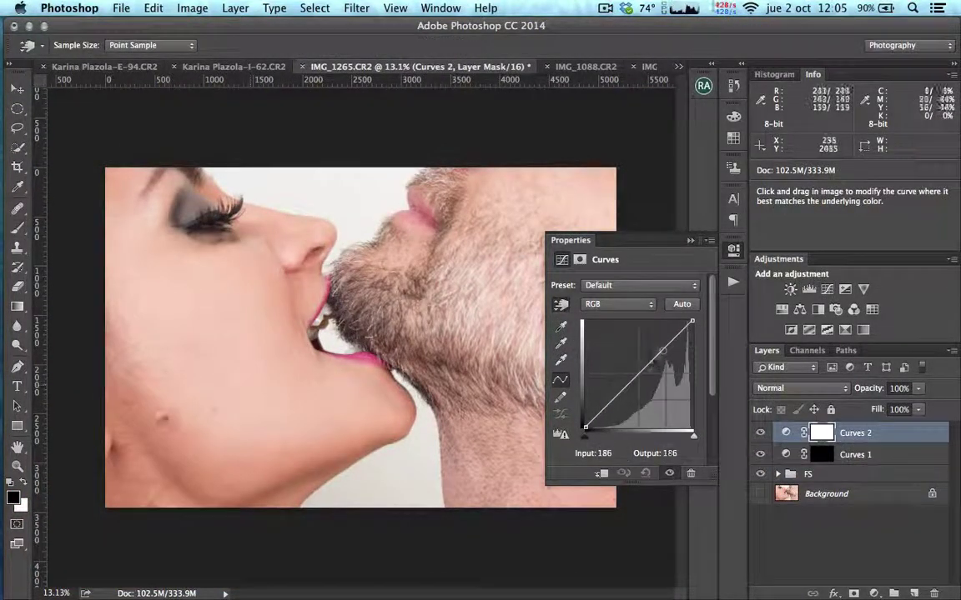
drag(134, 399, 139, 428)
key(super+i)
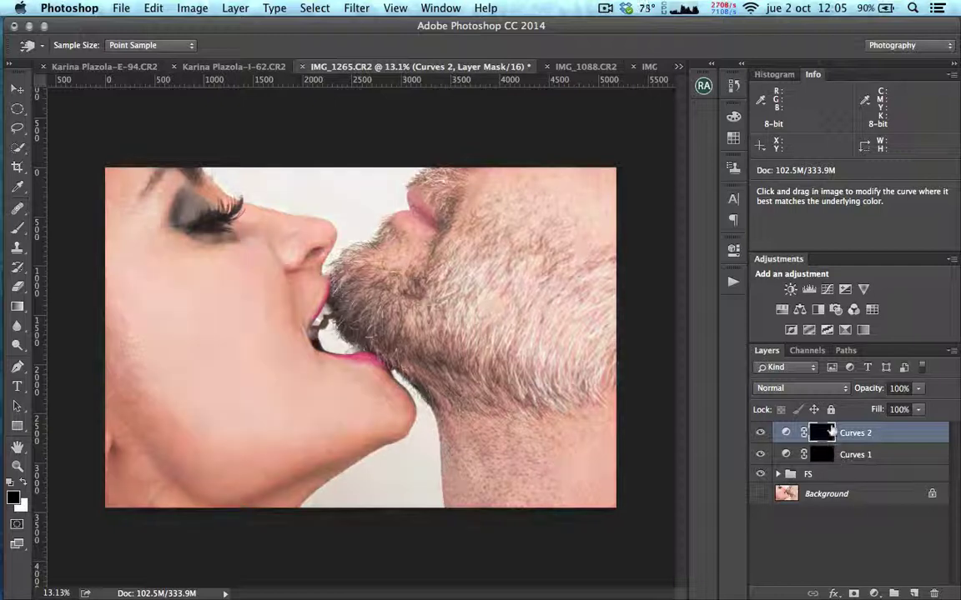
- Move the brightening Curves layer above the darkening one, and rename them Dodge and Burn respectively
drag(886, 456, 880, 424)
key(b)
double_click(858, 434)
text(Dodge)
key(Return)
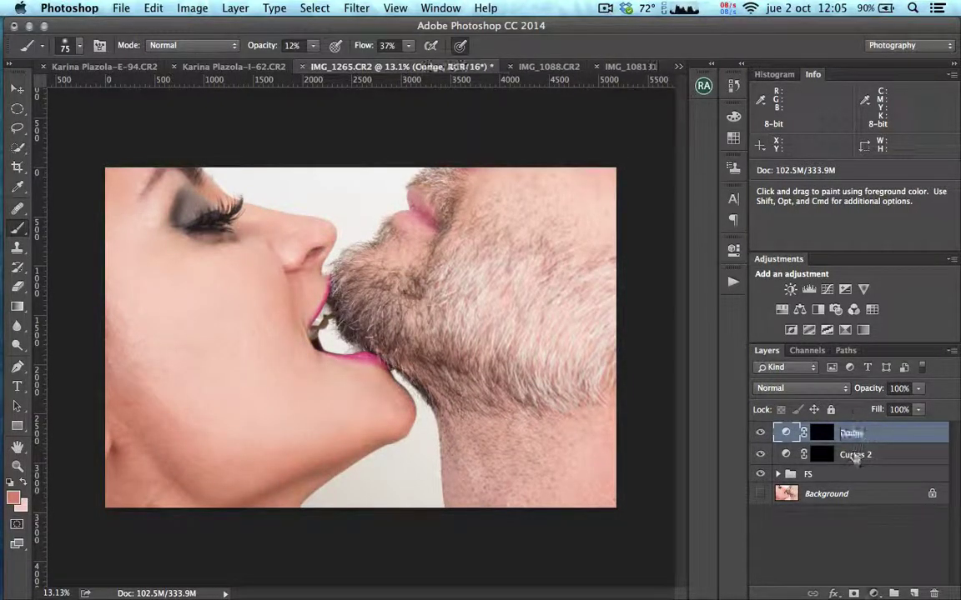
double_click(855, 455)
text(Burn)
key(Return)
- Paint white on the Dodge mask with a 570 px brush at 20% opacity to lighten the highlights of the woman's face
click(821, 432)
mouse_move(240, 369)
mouse_down()
mouse_move(259, 369)
mouse_move(284, 349)
mouse_up()
key(x)
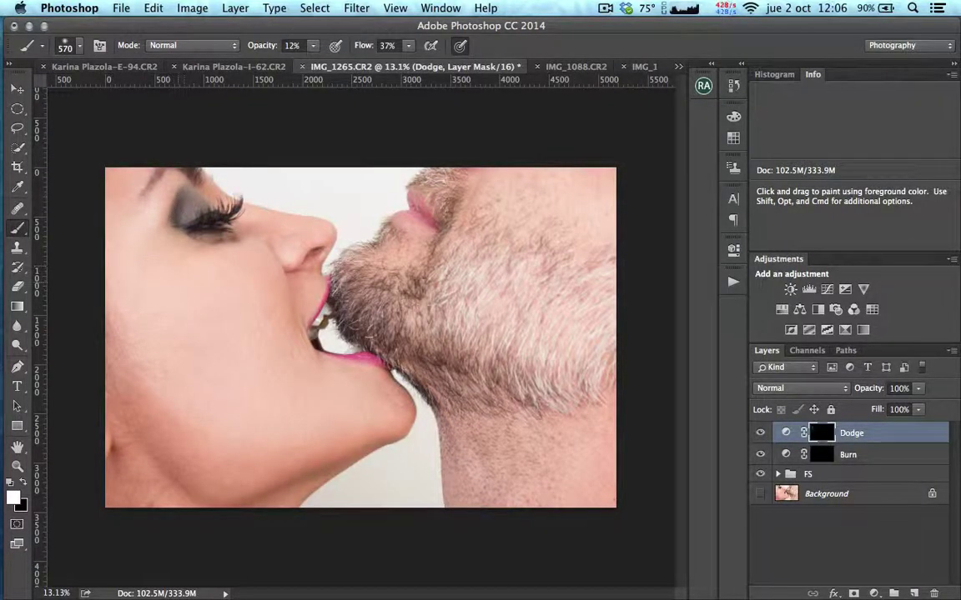
key(2)
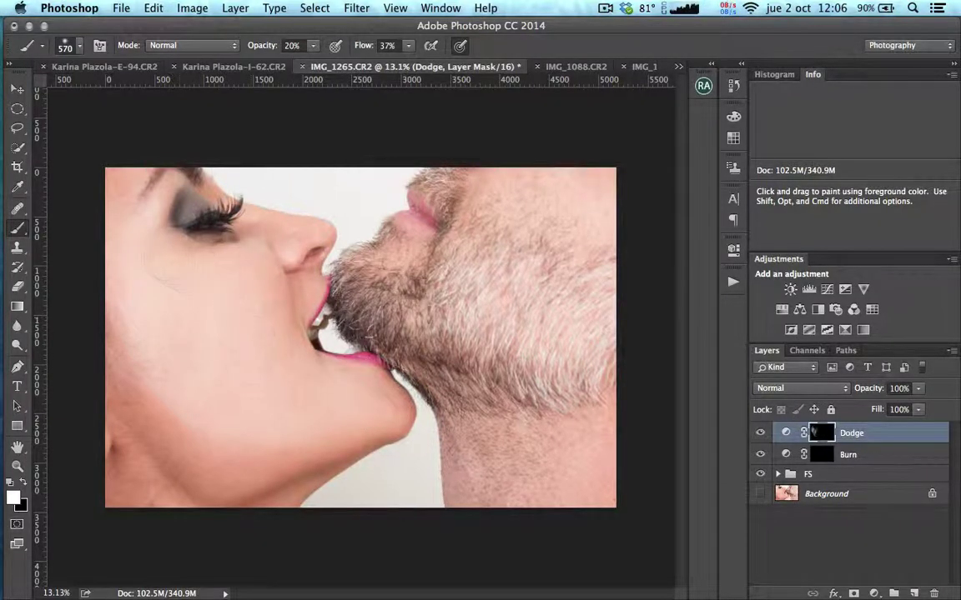
mouse_move(290, 208)
mouse_down()
mouse_move(343, 180)
mouse_move(337, 193)
mouse_up()
mouse_move(271, 188)
mouse_down()
mouse_move(446, 300)
mouse_move(396, 311)
mouse_up()
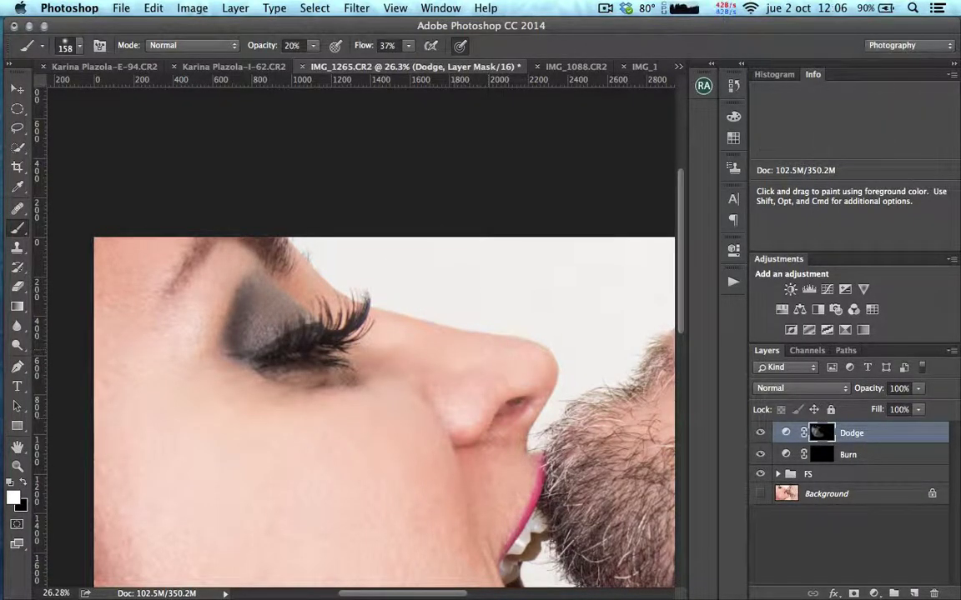
- Continue lightening the woman's face on the Dodge mask with 336 and 243 px brushes, and compare with Dodge hidden
scroll(434, 304, down, 4)
scroll(433, 304, right, 2)
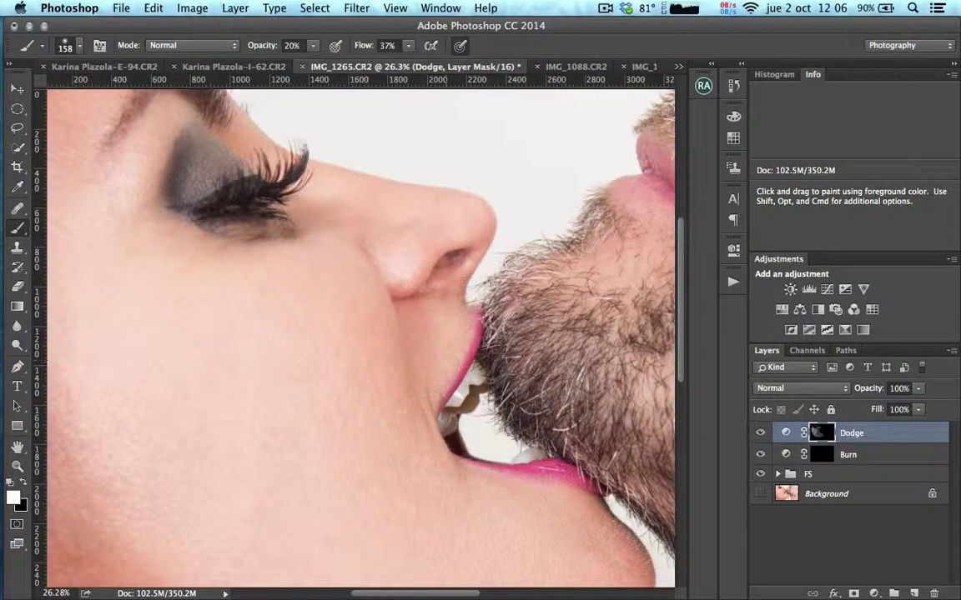
scroll(425, 334, down, 4)
scroll(408, 375, down, 3)
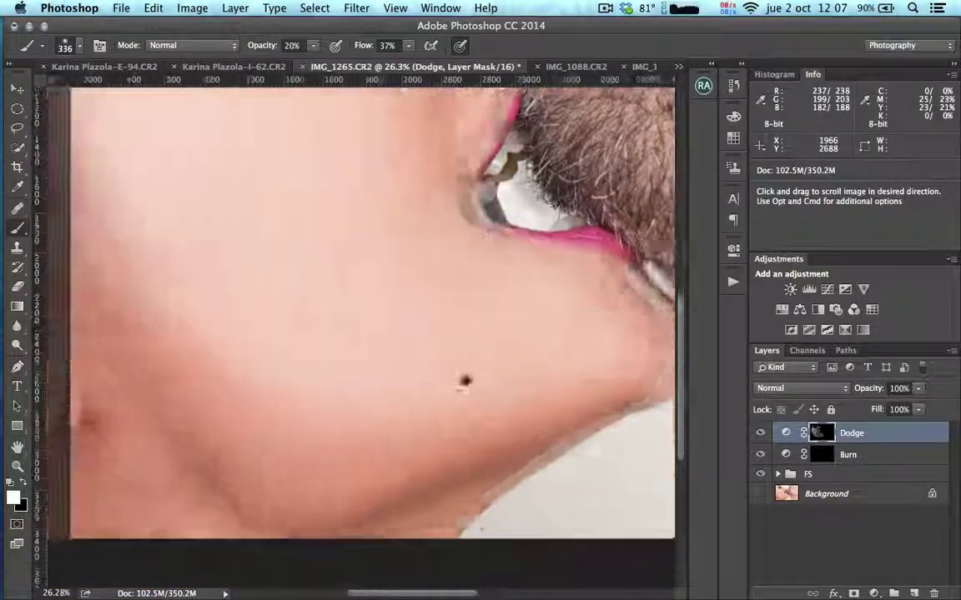
scroll(400, 417, left, 3)
drag(145, 149, 190, 375)
drag(217, 268, 243, 375)
drag(257, 338, 240, 337)
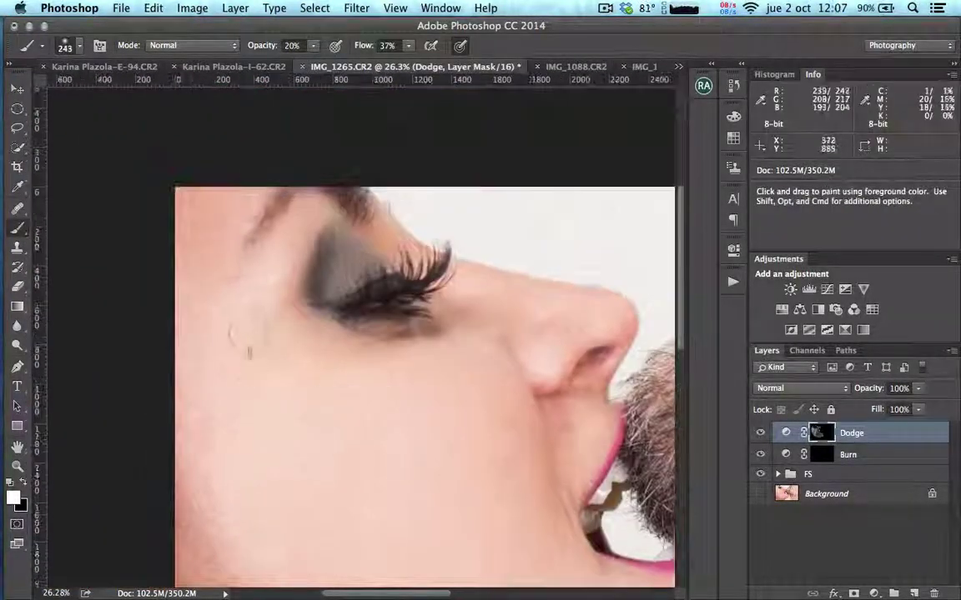
drag(371, 430, 162, 417)
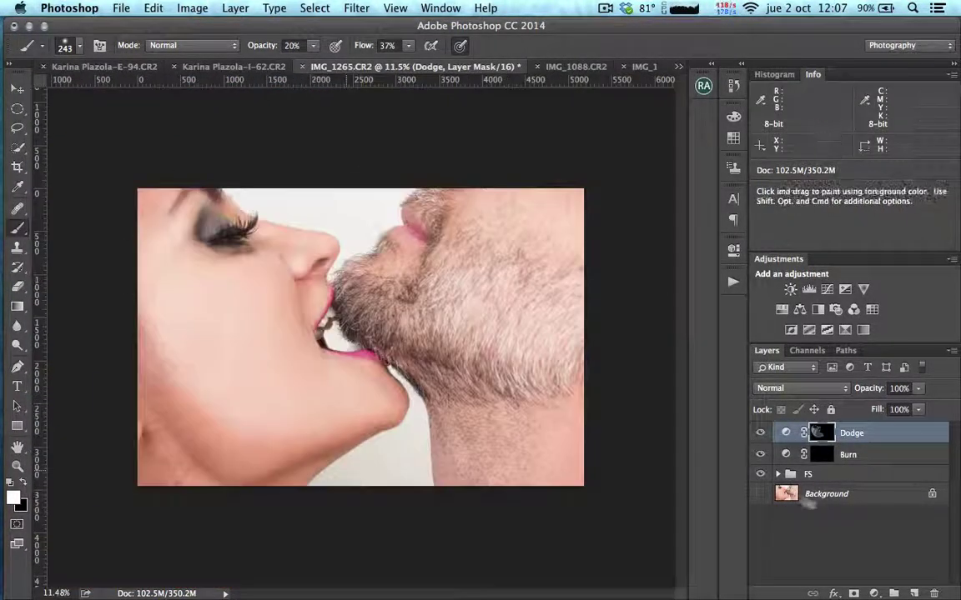
click(761, 434)
click(761, 434)
- Paint white on the Burn mask with a 799 px brush to deepen the shadows along the woman's jaw and chin
click(821, 454)
drag(257, 360, 285, 366)
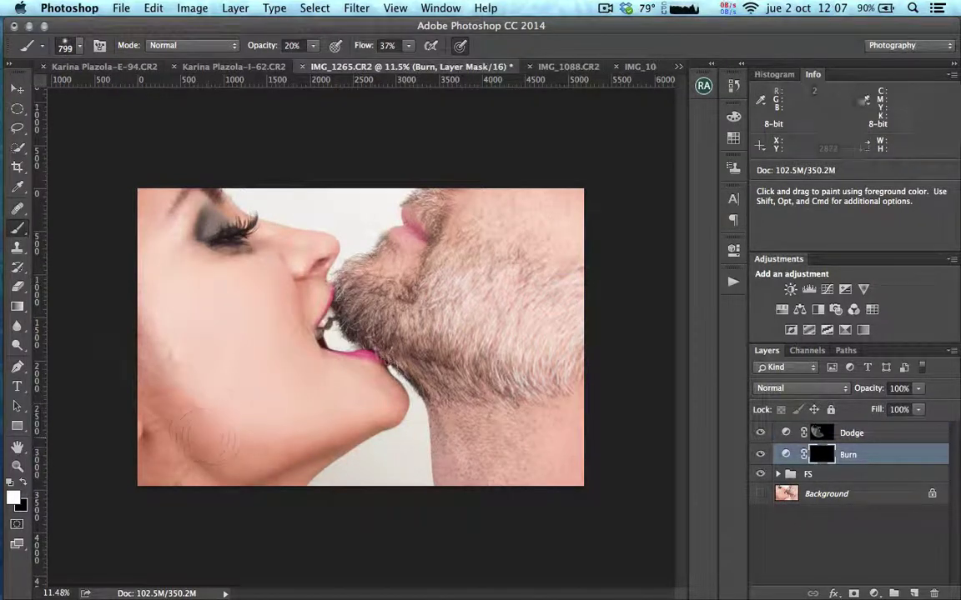
mouse_move(240, 456)
mouse_down()
mouse_move(386, 411)
mouse_move(354, 398)
mouse_up()
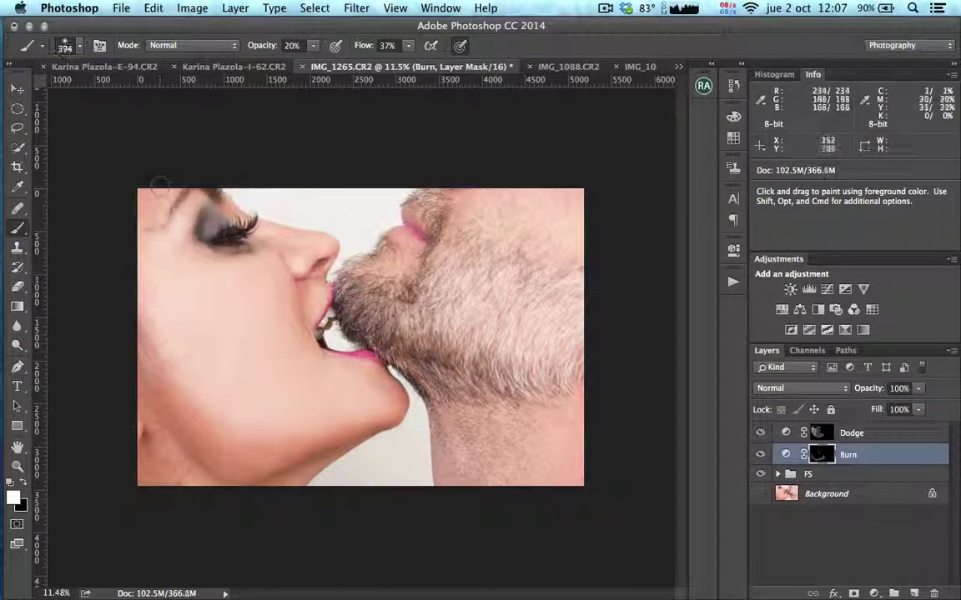
- Enlarge the brush to 594 px and darken the man's beard on the Burn mask
key(bracketright)
key(bracketright)
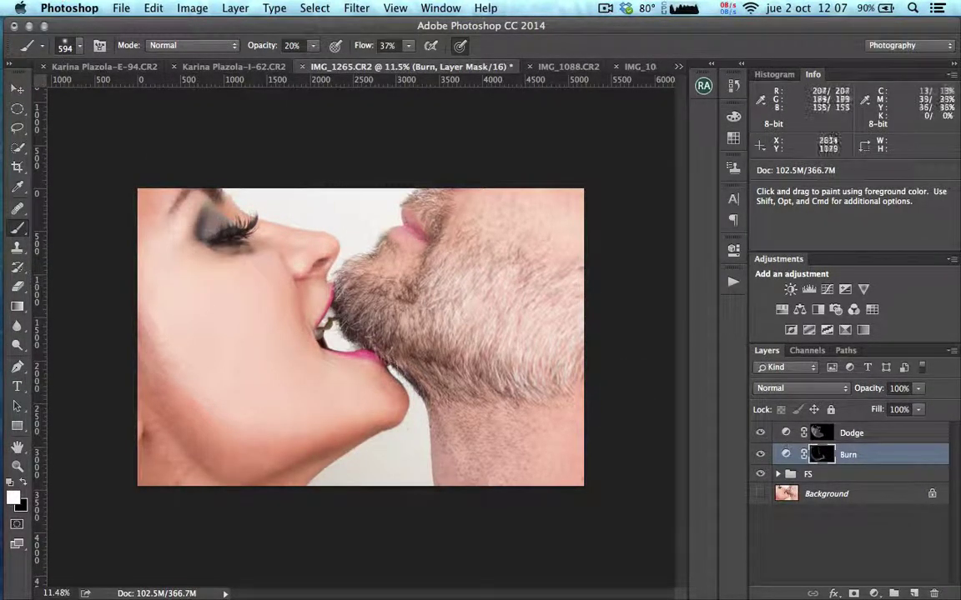
mouse_move(333, 277)
mouse_down()
mouse_move(408, 340)
mouse_move(511, 313)
mouse_up()
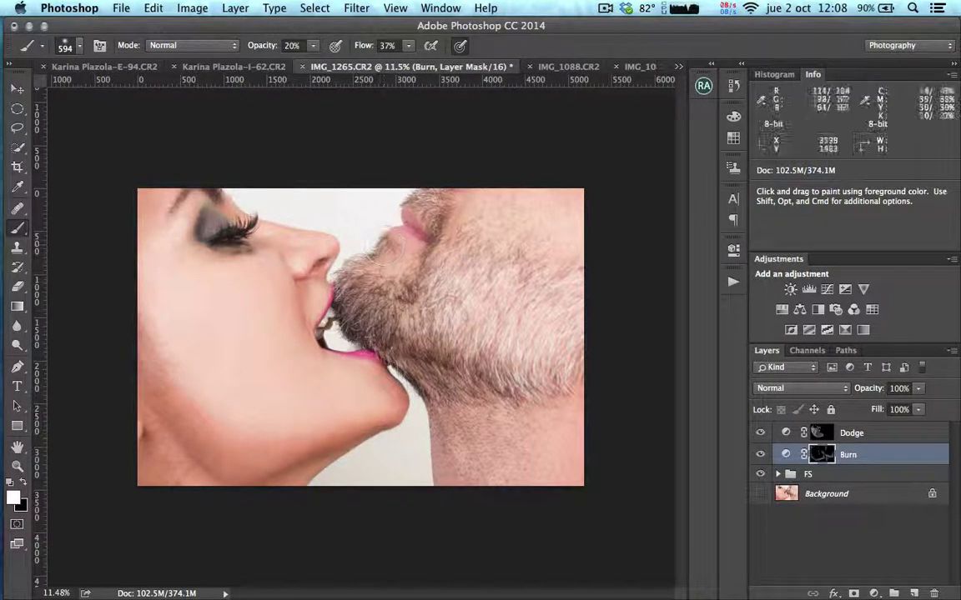
- Paint black on the Dodge mask with a 1476 px brush to reduce the lightening along the woman's jaw
click(844, 434)
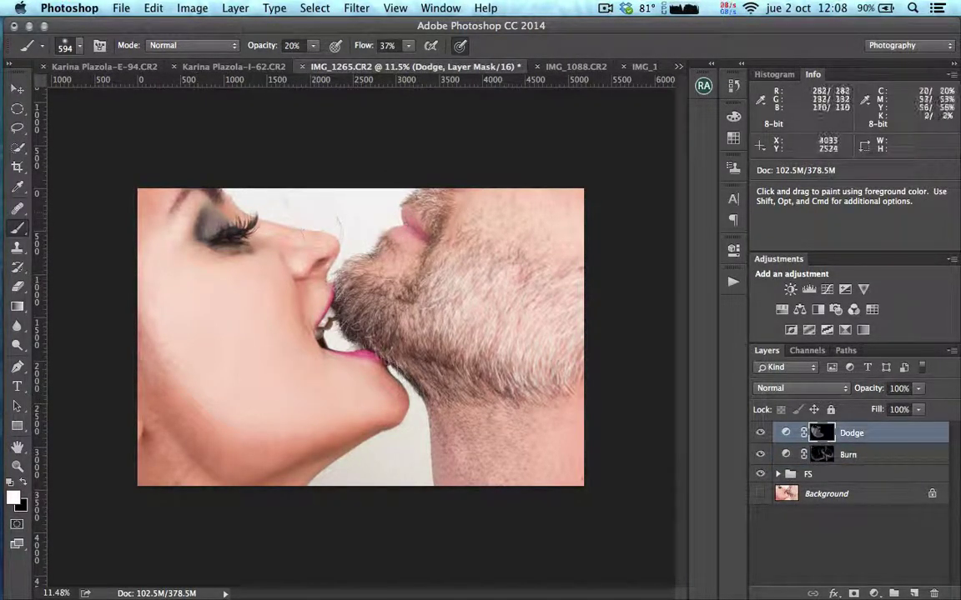
key(x)
drag(232, 351, 271, 351)
mouse_move(140, 333)
mouse_down()
mouse_move(242, 462)
mouse_move(341, 446)
mouse_up()
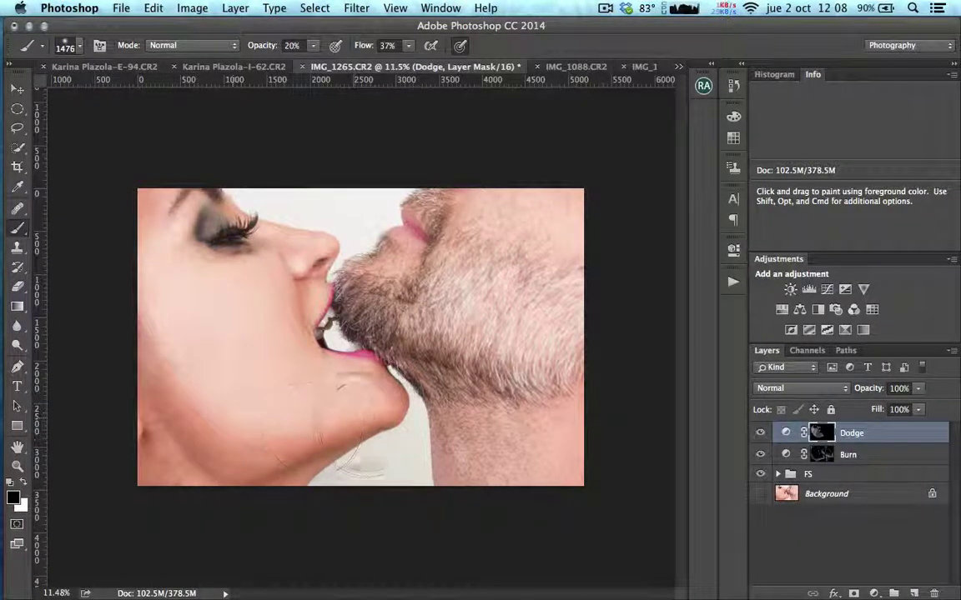
- Darken the eyeshadow and lash line on the Burn mask with white, reducing the brush to 36 px at 51% opacity
click(847, 455)
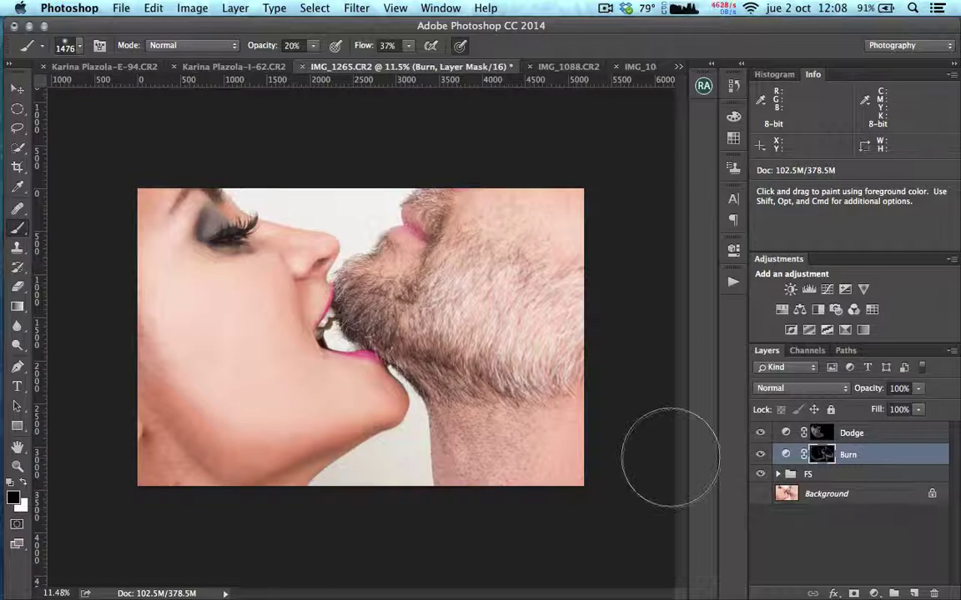
drag(180, 212, 234, 212)
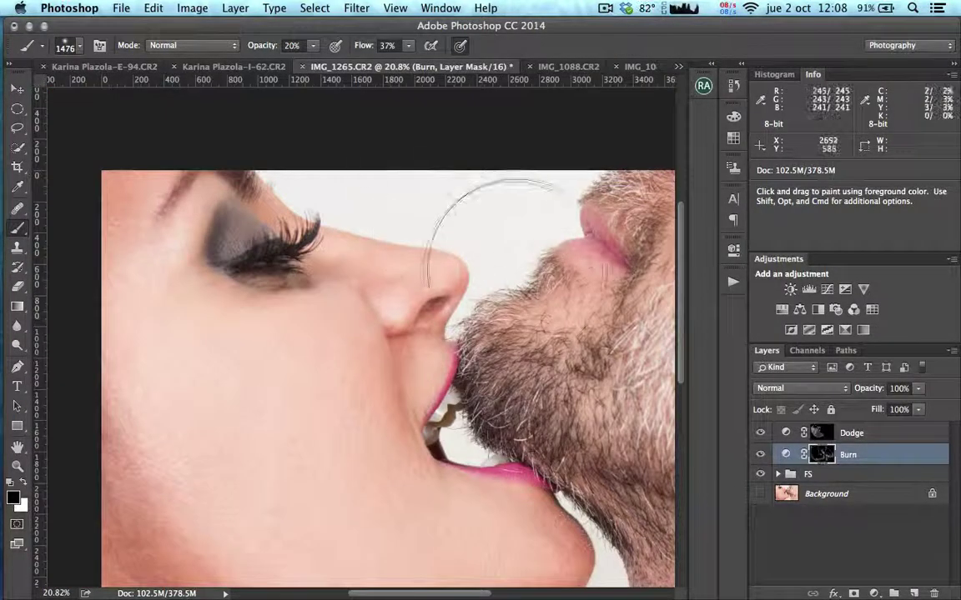
drag(293, 384, 337, 371)
key(x)
scroll(318, 350, up, 5)
scroll(317, 350, left, 2)
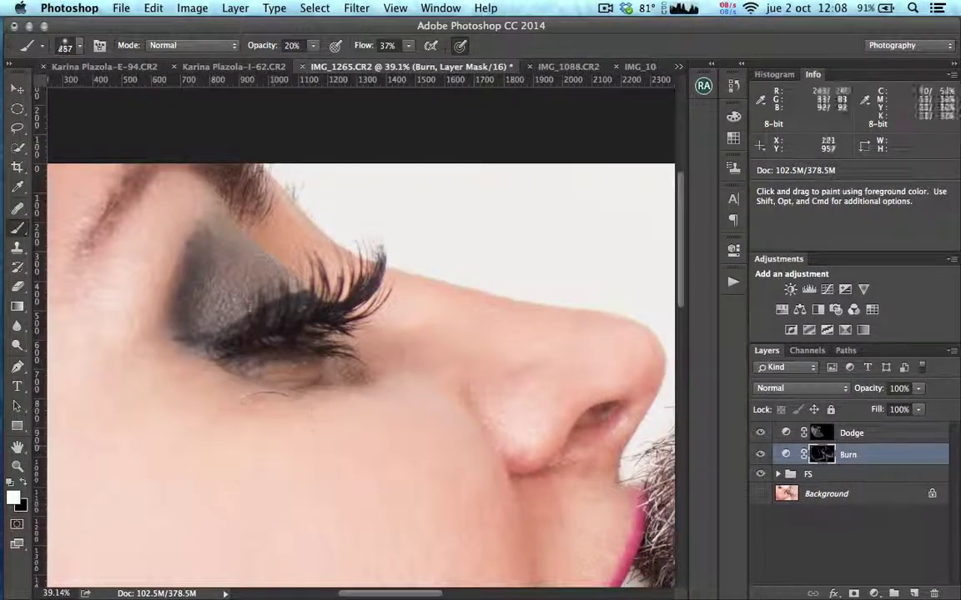
mouse_move(189, 320)
mouse_down()
mouse_move(217, 302)
mouse_move(202, 315)
mouse_move(259, 330)
mouse_move(252, 333)
mouse_up()
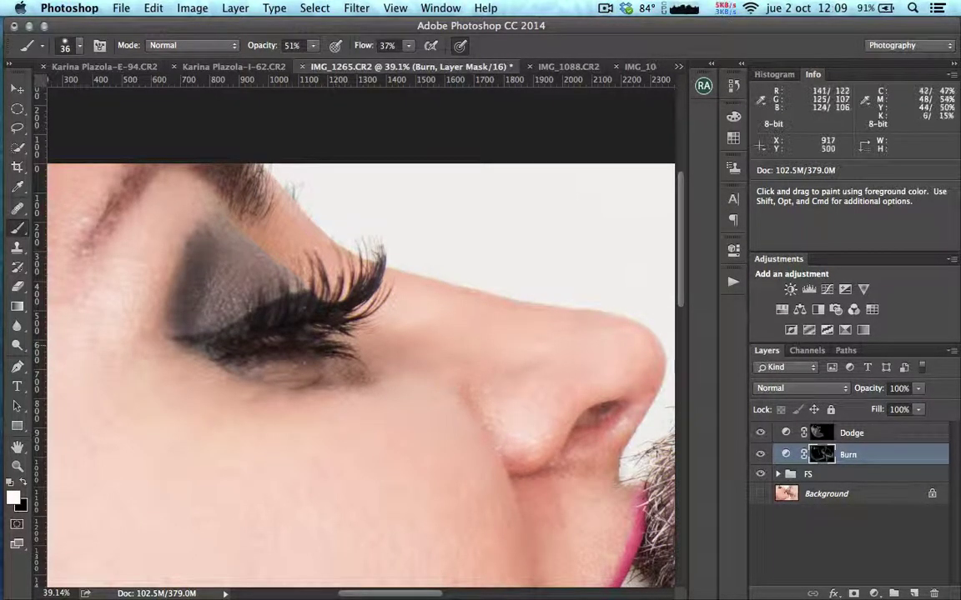
- Deepen the outer edge of the eyeshadow on the Burn mask, enlarging the brush to 96 px
drag(191, 242, 169, 313)
drag(185, 223, 172, 223)
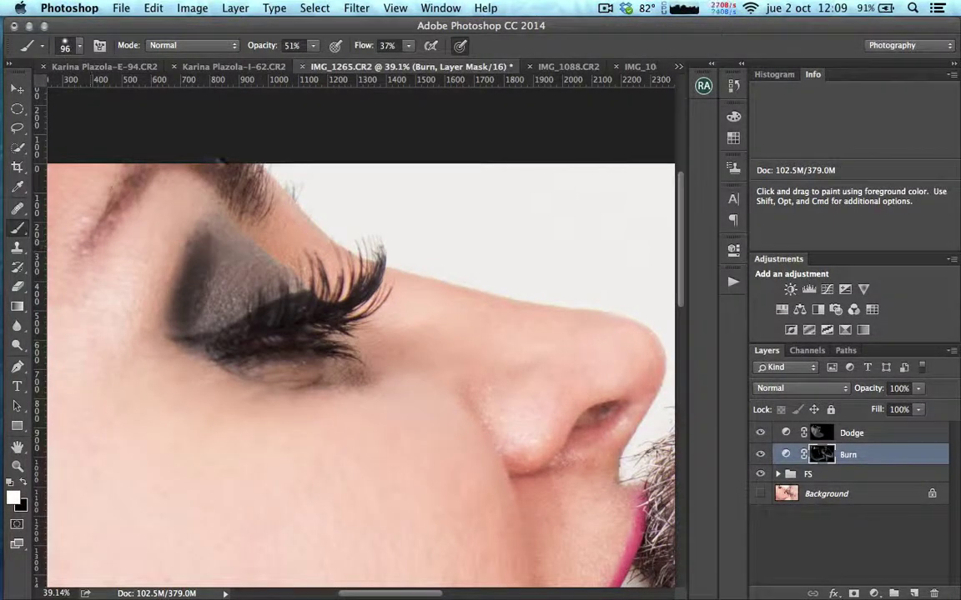
drag(264, 405, 212, 401)
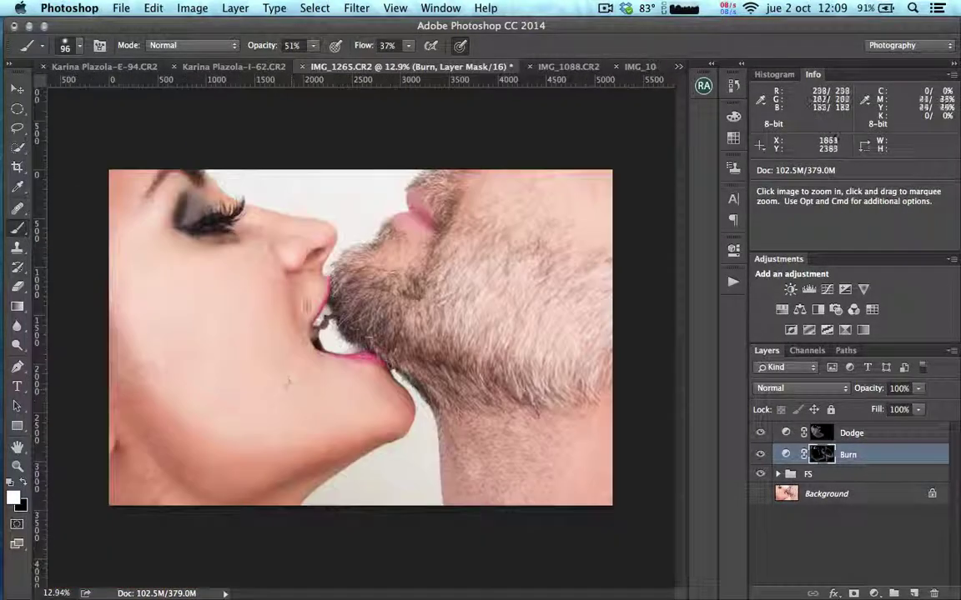
- Soften the eyeshadow burn with black on the Burn mask using 193 and 47 px brushes, and compare the full image with Background
drag(210, 197, 285, 198)
drag(186, 213, 405, 229)
key(x)
drag(355, 265, 392, 265)
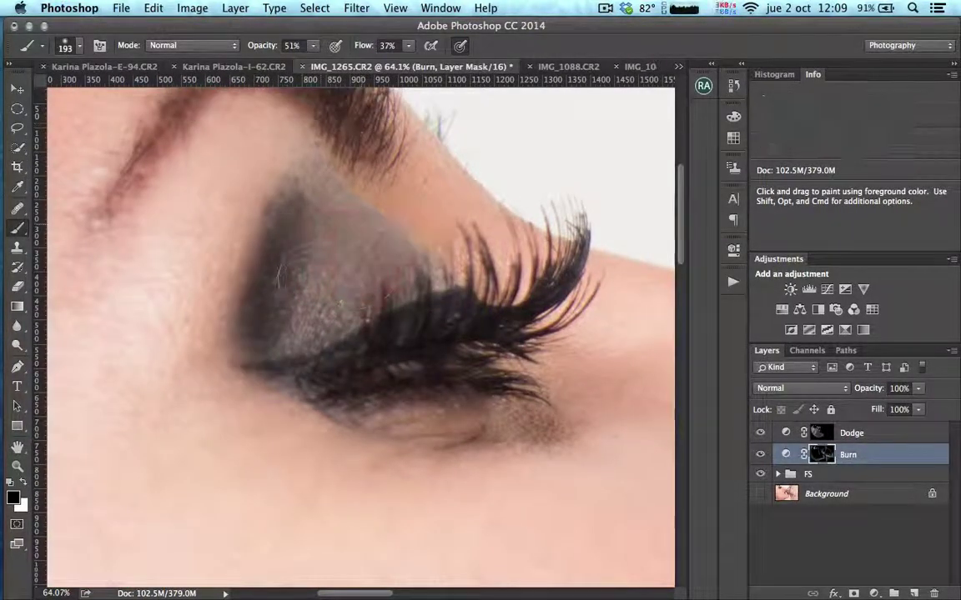
drag(314, 451, 257, 450)
drag(310, 448, 246, 448)
key(super+0)
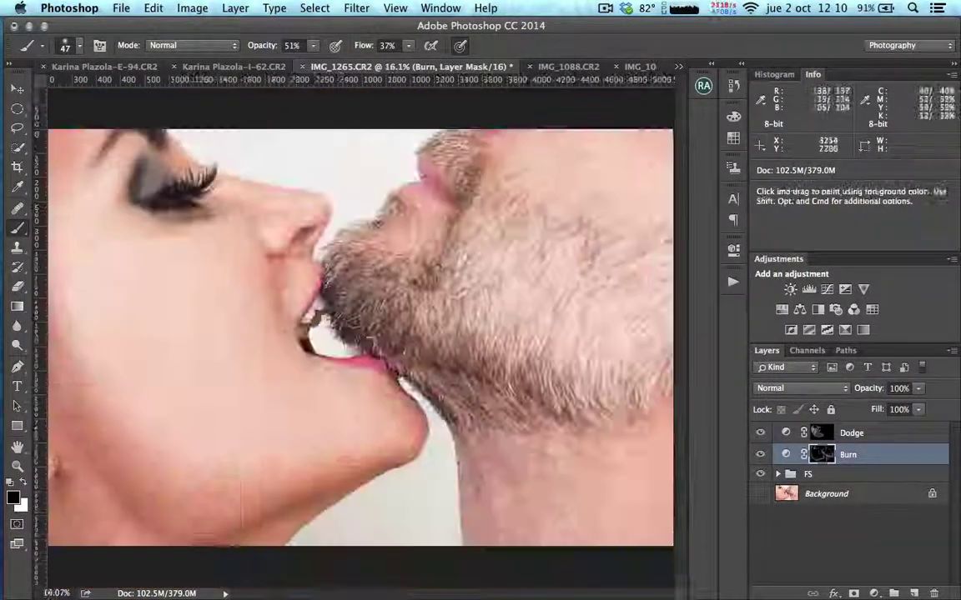
click(761, 494)
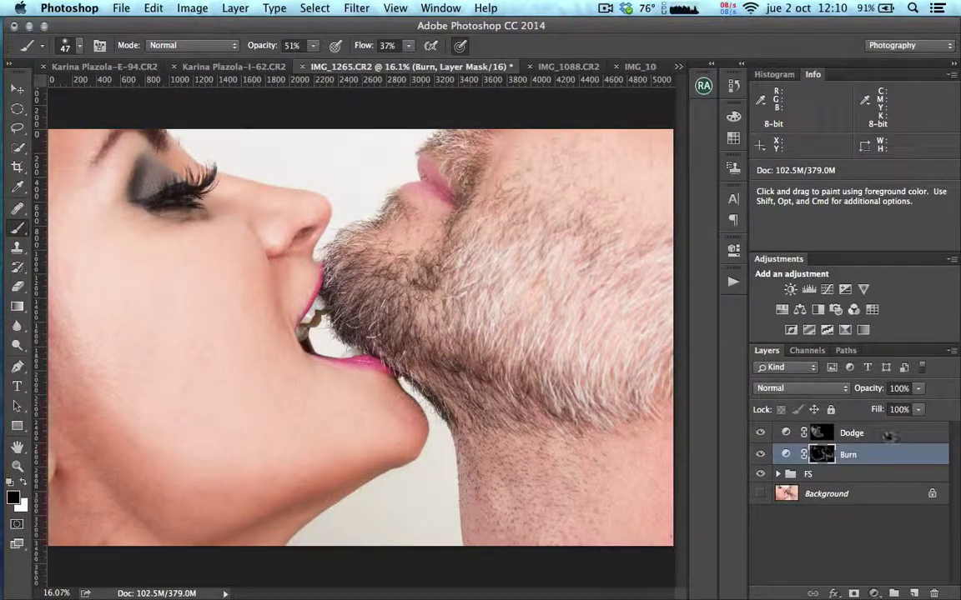
- Group the Dodge and Burn layers, and name the group DB
shift+click(889, 433)
key(cmd+g)
text(DB)
key(Return)
- Add a Vibrance adjustment layer above the DB group with Vibrance +22 and Saturation +7
click(863, 289)
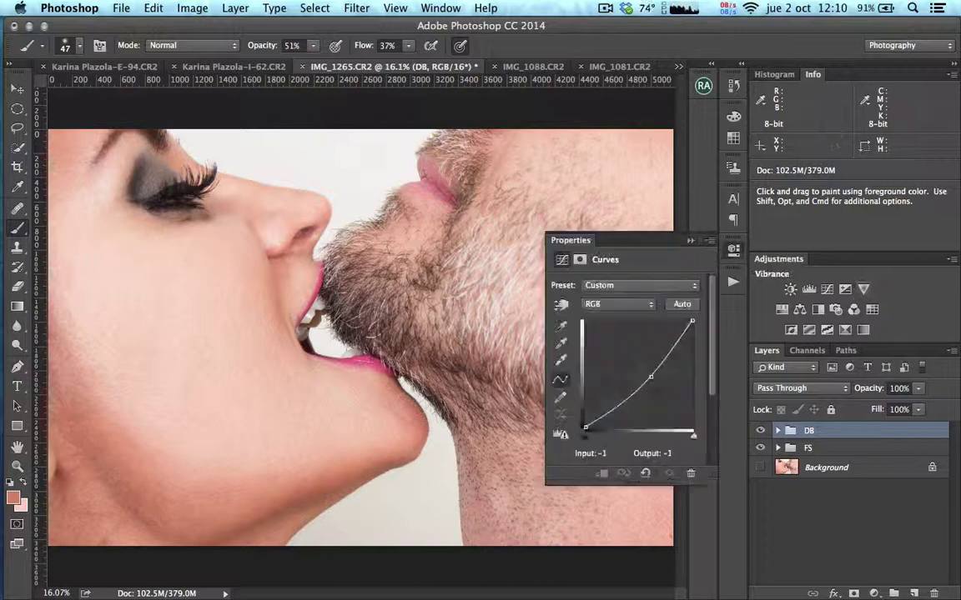
mouse_move(626, 298)
mouse_down()
mouse_move(639, 306)
mouse_move(630, 334)
mouse_move(642, 305)
mouse_up()
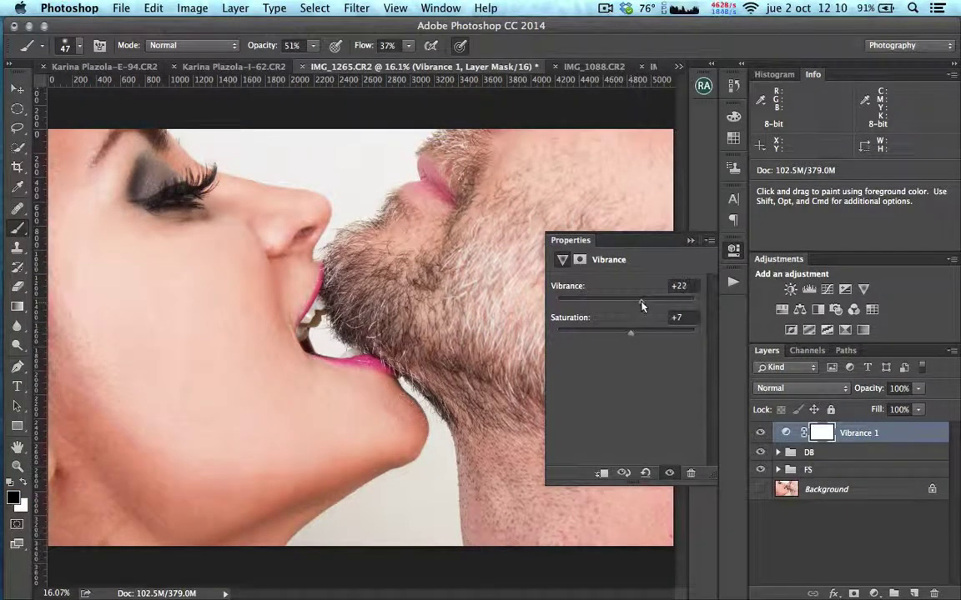
click(691, 240)
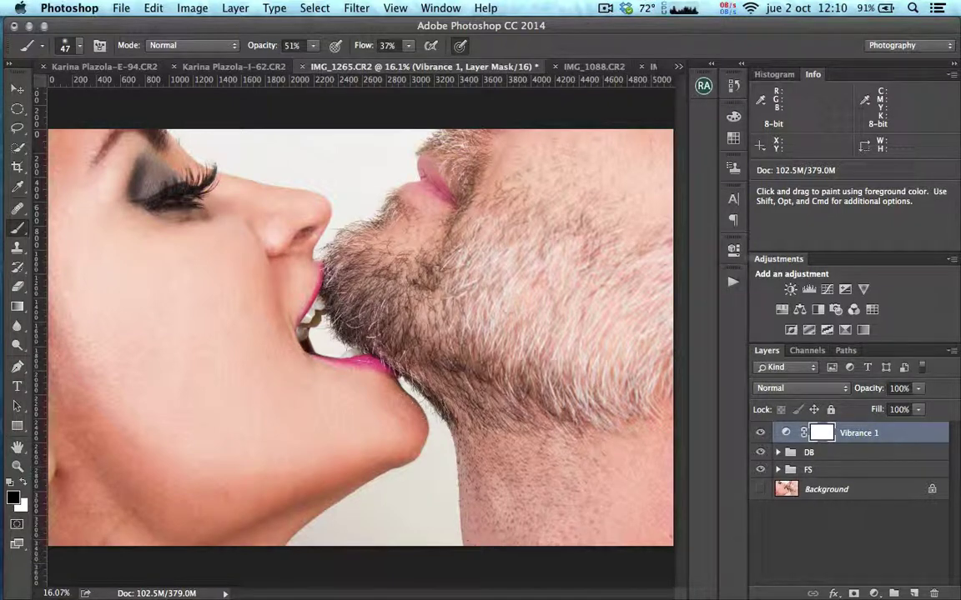
- Brighten the man's skin on the Dodge mask inside the DB group with white, using a 638 px brush at 24% opacity
click(777, 452)
click(860, 494)
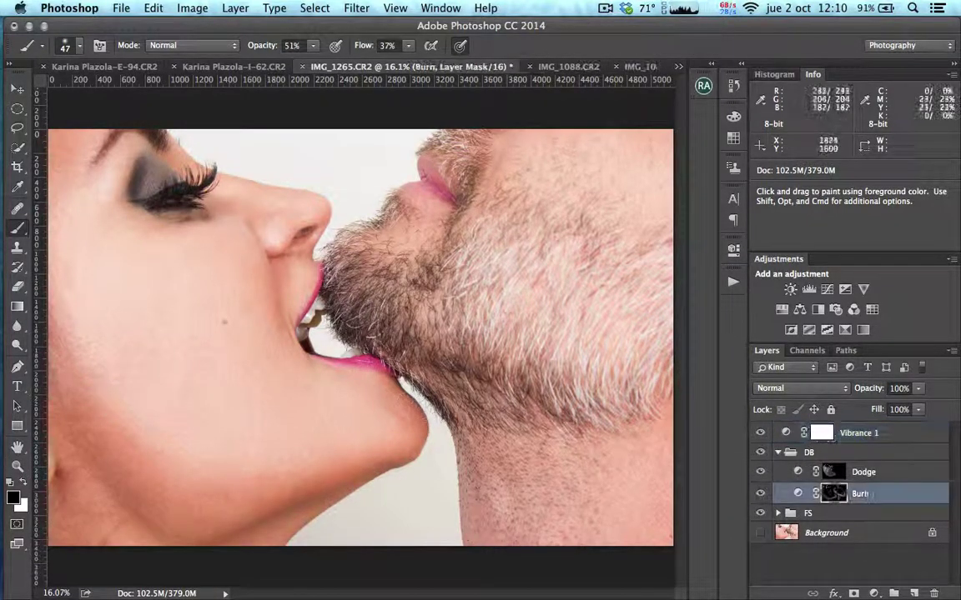
key(super+z)
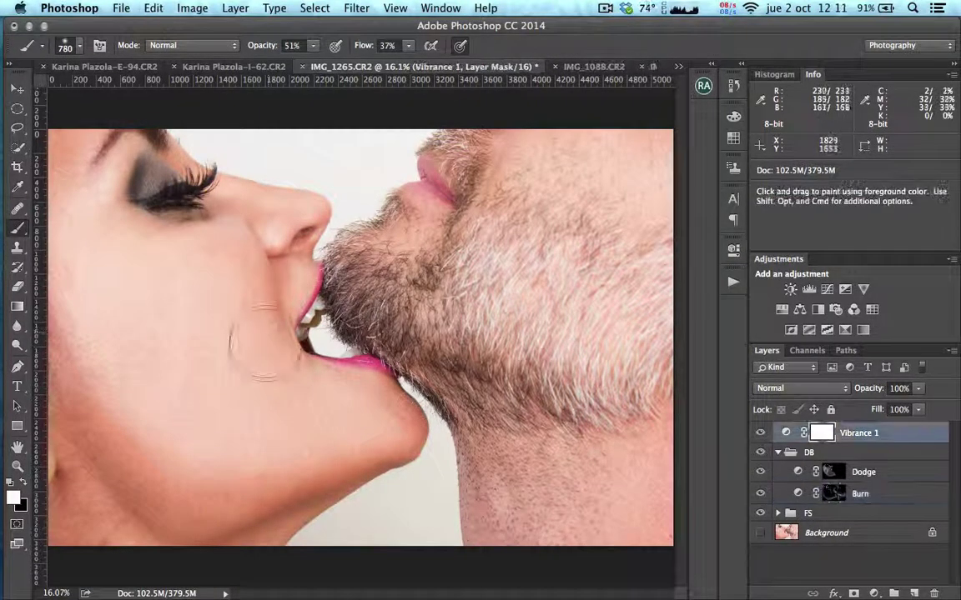
drag(198, 321, 252, 321)
drag(270, 47, 227, 45)
drag(199, 324, 153, 325)
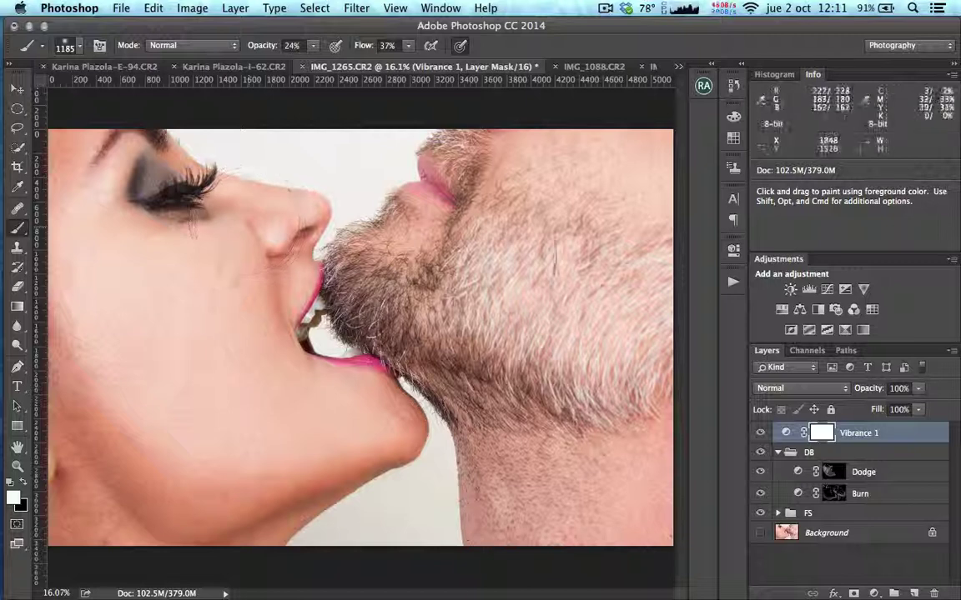
key(alt+bracketleft)
key(alt+bracketleft)
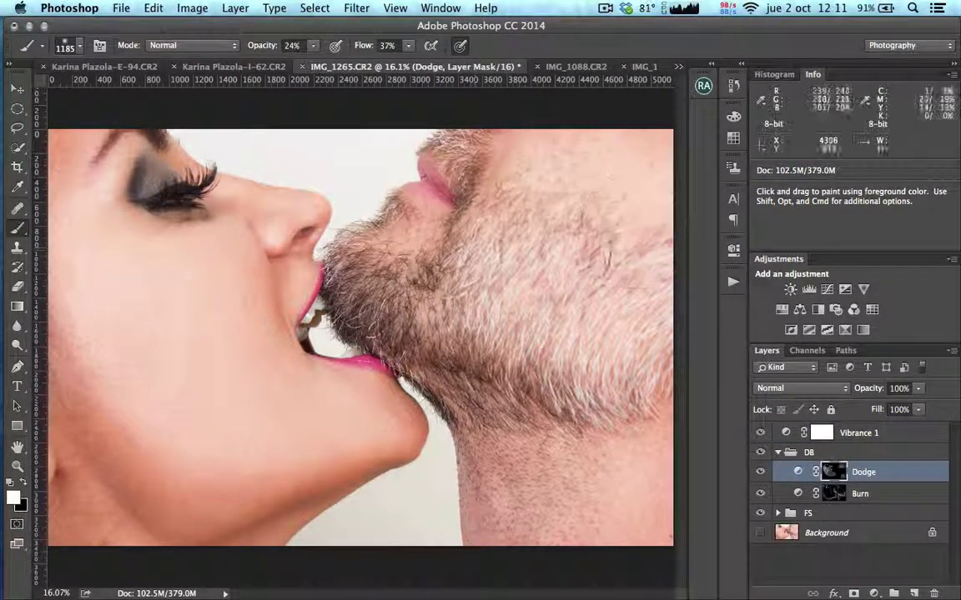
ctrl+alt+drag(502, 255, 451, 255)
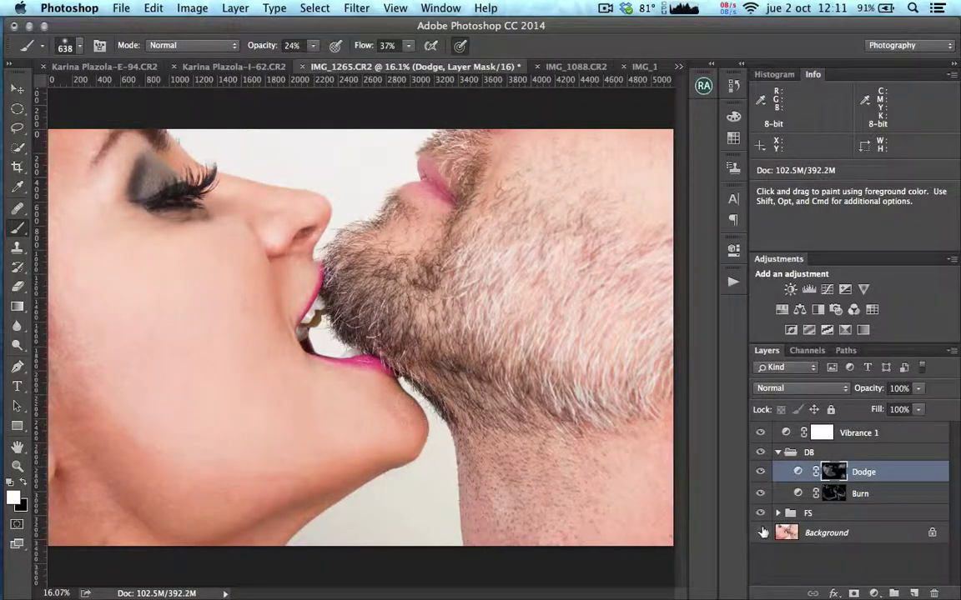
- Refine the contouring on the Burn mask with the 638 px brush and on the Dodge mask with a 240 px brush
click(834, 493)
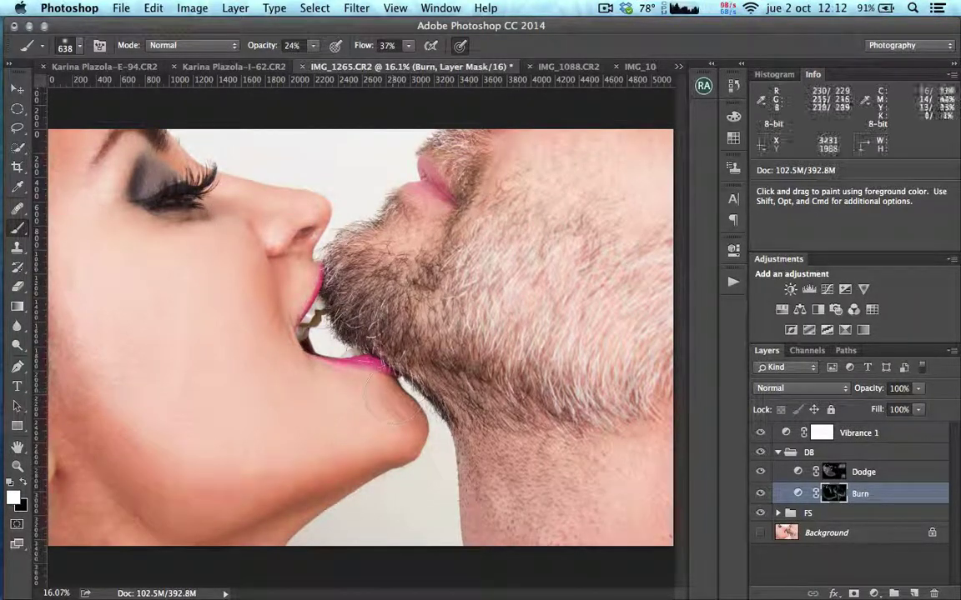
key(alt+bracketright)
key(bracketleft)
key(bracketleft)
key(bracketleft)
key(bracketleft)
key(bracketleft)
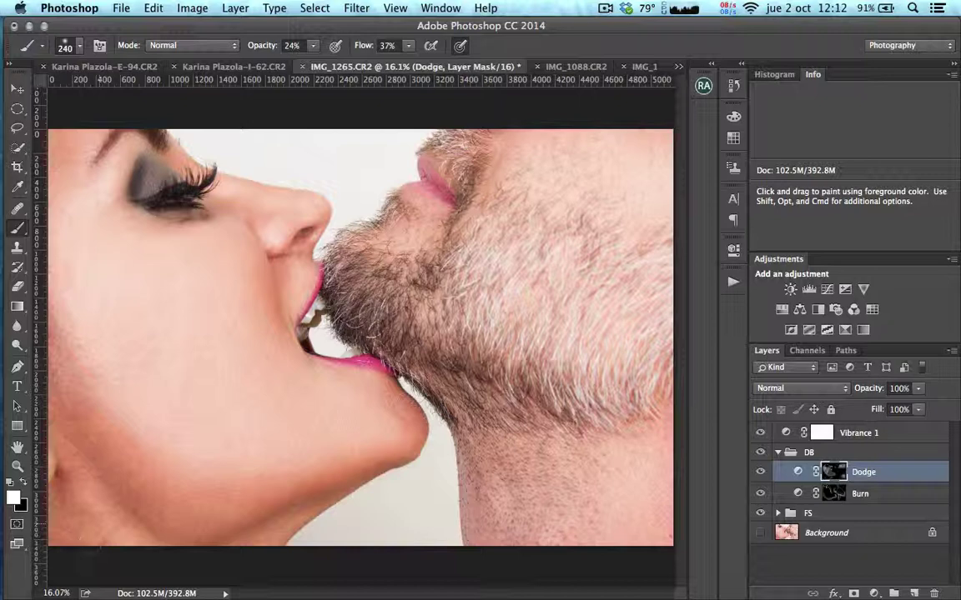
click(778, 453)
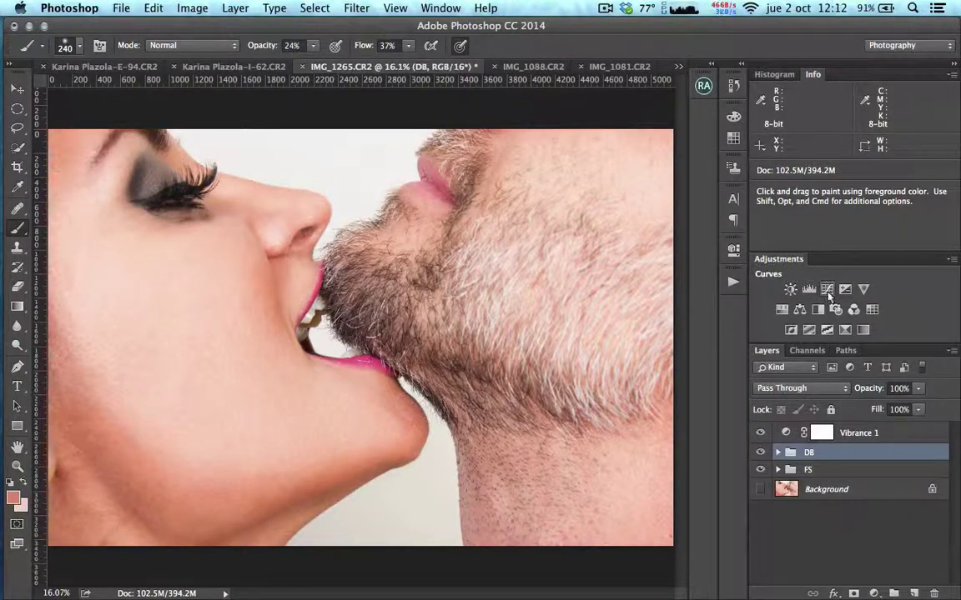
- Add a Curves adjustment layer above the DB group and apply a built-in preset that raises contrast
click(827, 289)
click(639, 285)
click(626, 379)
click(731, 250)
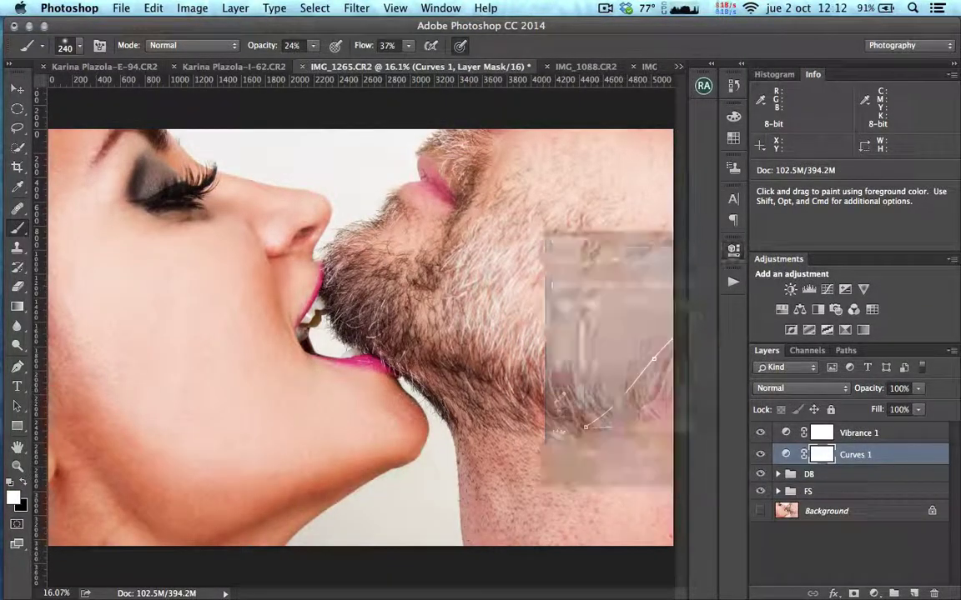
- Add a second Vibrance layer above Curves 1 with Vibrance -9 and Saturation -28, and invert its mask to black
click(863, 289)
drag(626, 333, 607, 334)
drag(626, 301, 620, 301)
key(super+i)
- Desaturate the teeth by painting white on the Vibrance 2 mask with a 49 px brush at 100% opacity
drag(324, 309, 425, 307)
drag(322, 339, 288, 341)
drag(283, 393, 254, 391)
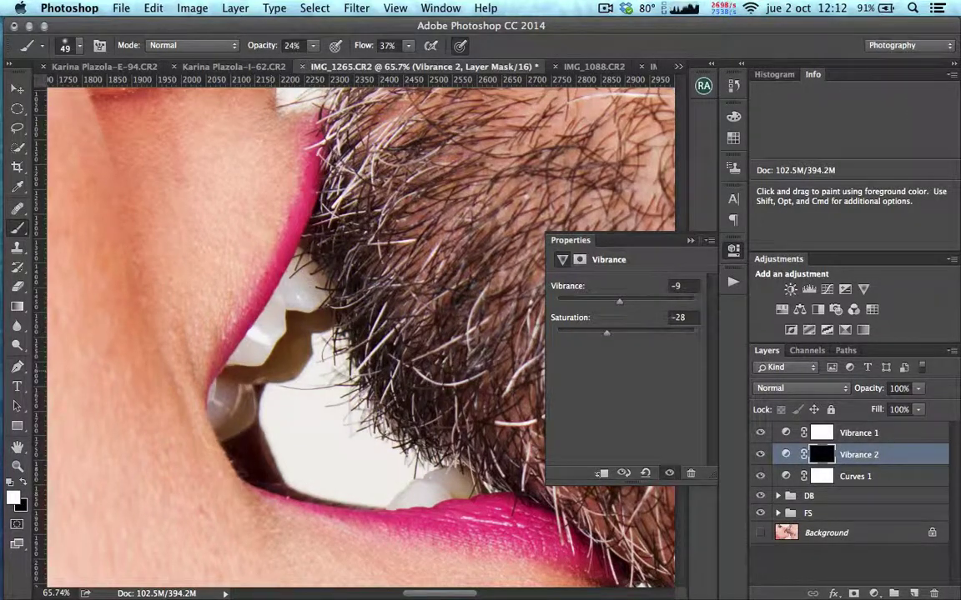
key(0)
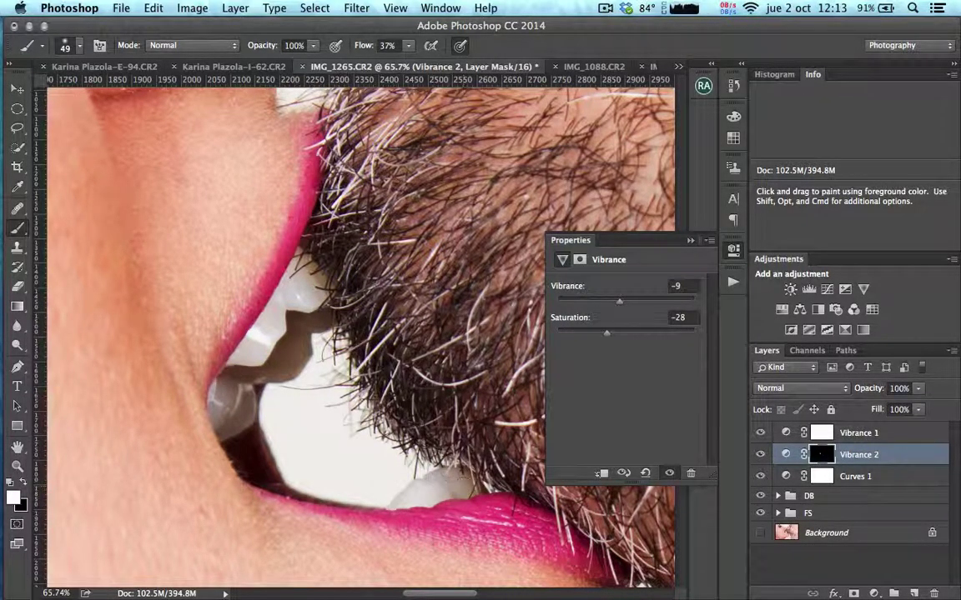
click(690, 240)
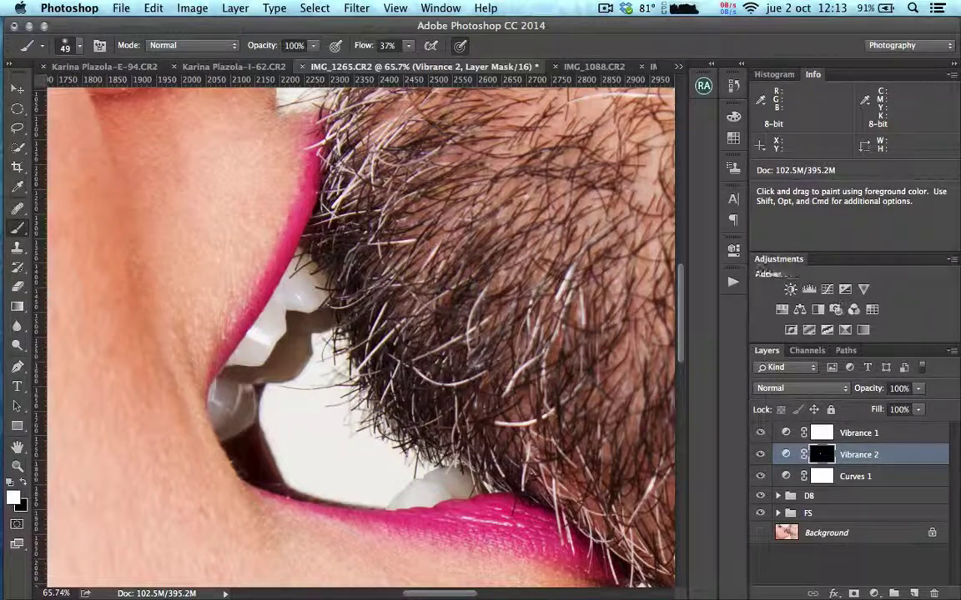
- Add a Curves layer above Vibrance 2 with raised highlights and a 56/59 shadow point, restricting it to the teeth through an inverted mask
click(845, 288)
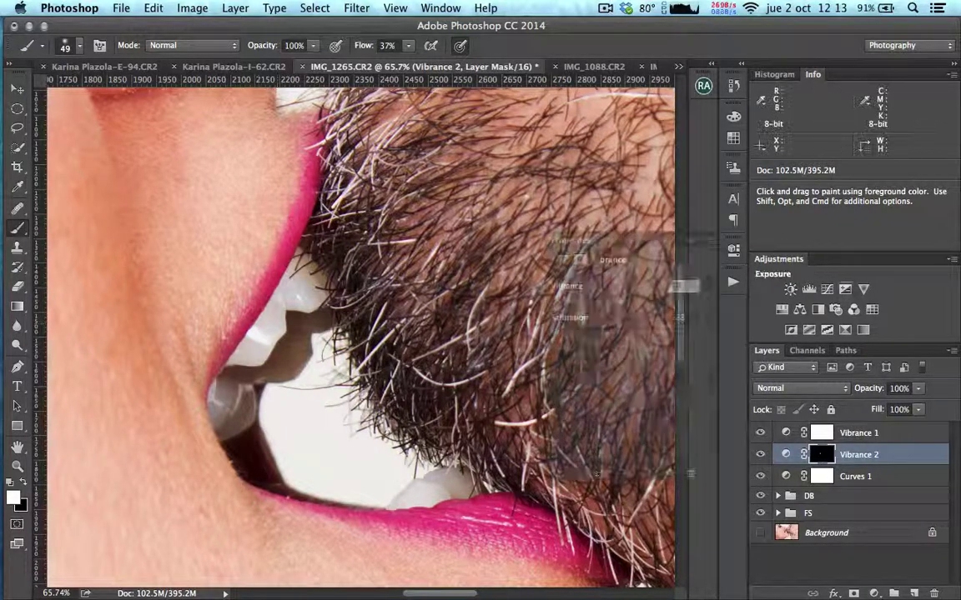
key(Delete)
click(827, 288)
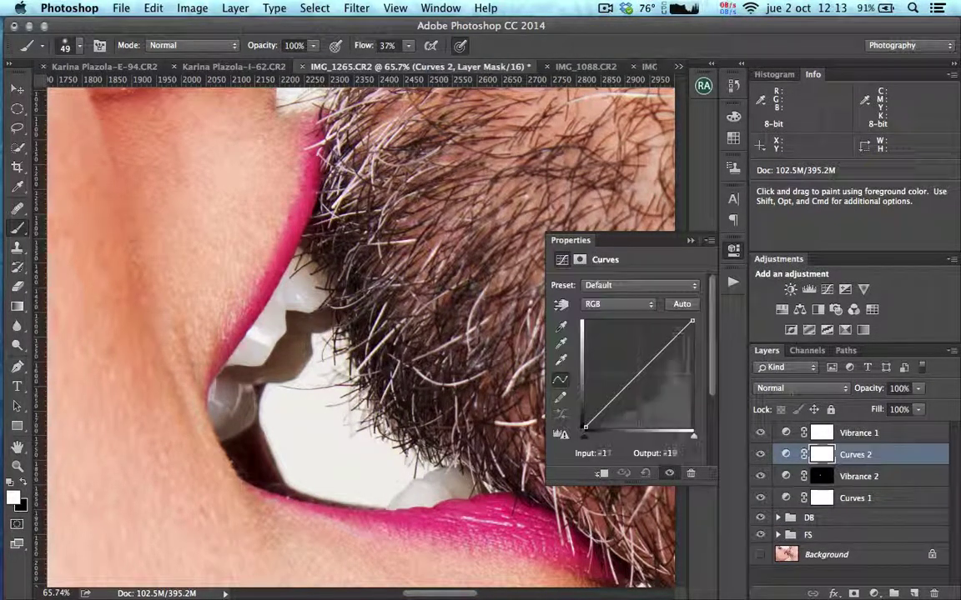
drag(676, 338, 675, 332)
drag(609, 398, 609, 402)
key(super+i)
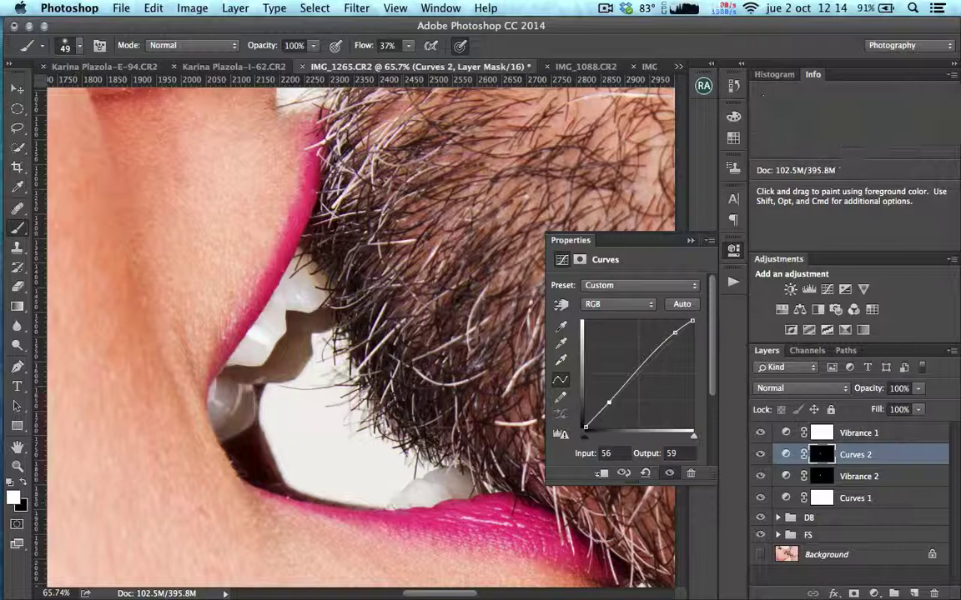
scroll(403, 443, down, 10)
click(733, 249)
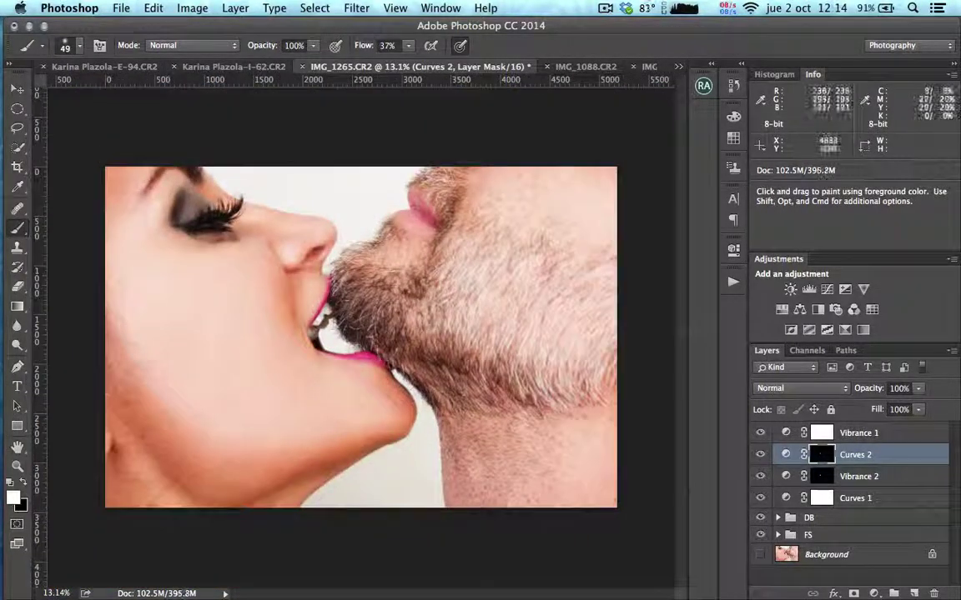
- Add a Hue/Saturation layer above Vibrance 1 with Saturation +19 and Lightness -3, restricting it to the woman's lips through an inverted mask
click(783, 309)
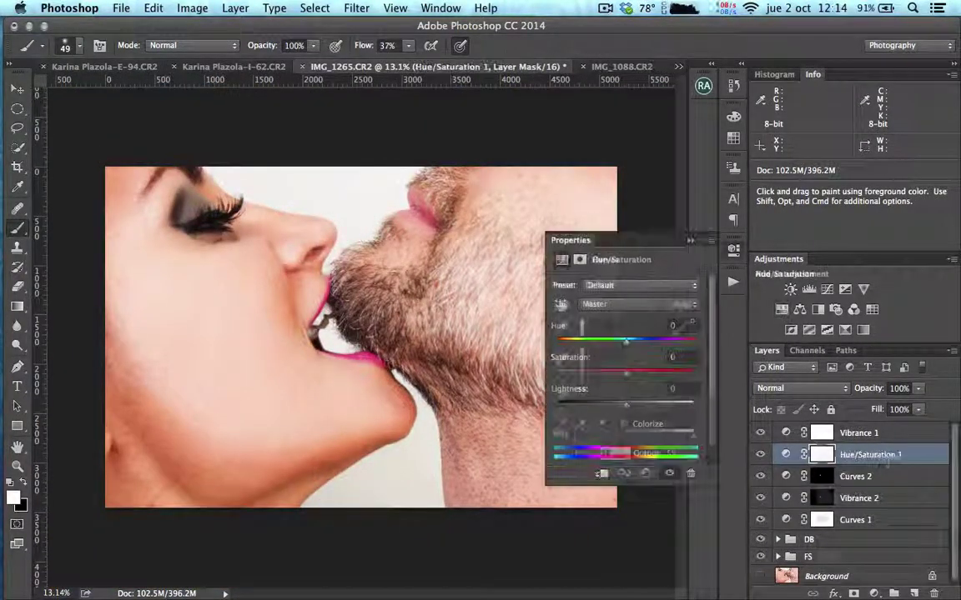
drag(894, 454, 896, 428)
drag(315, 298, 405, 309)
drag(626, 375, 624, 406)
key(ctrl+i)
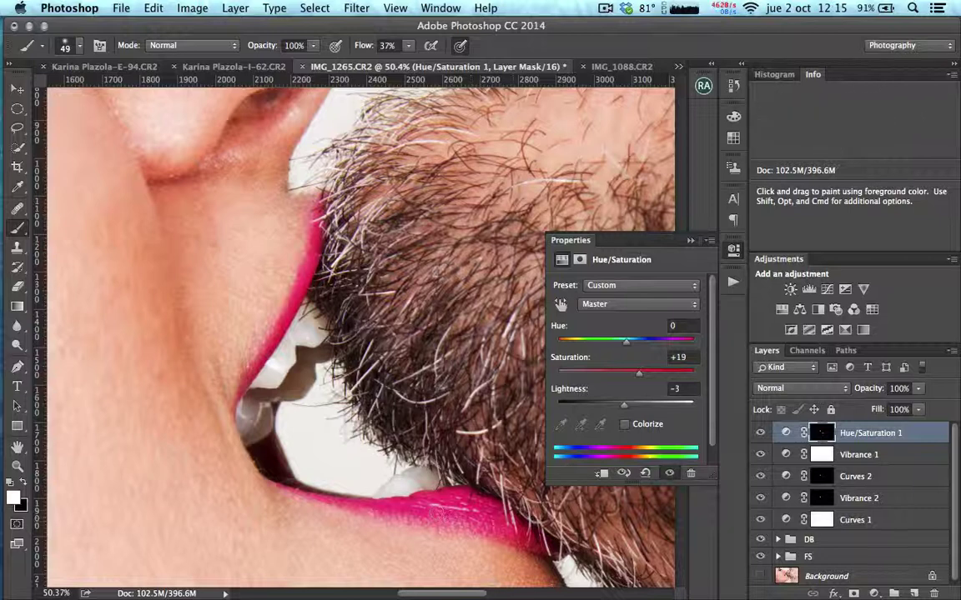
- Colorize the lips red in the Hue/Saturation layer with Hue 360 and Saturation 59
click(625, 424)
drag(560, 343, 697, 346)
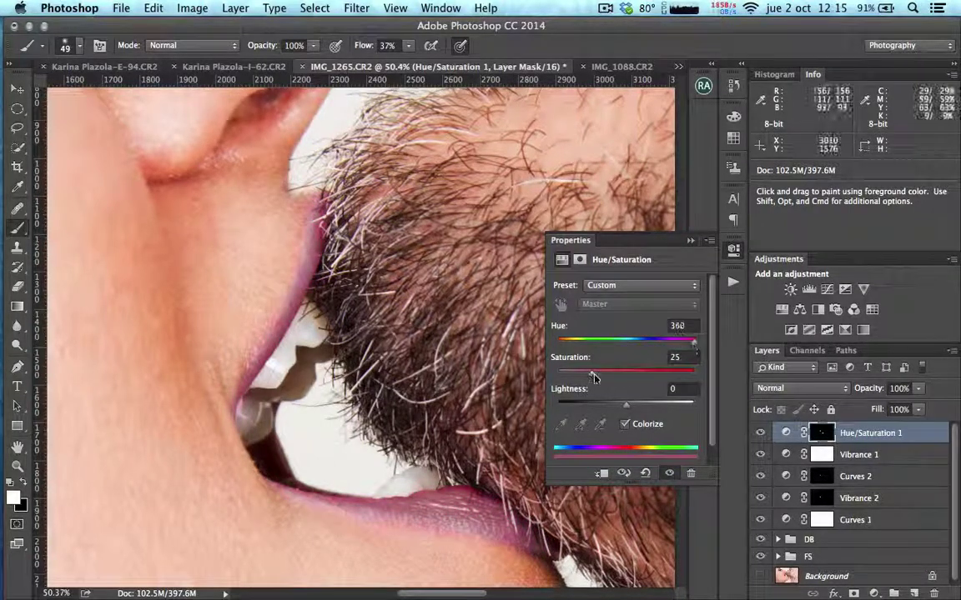
drag(593, 377, 639, 385)
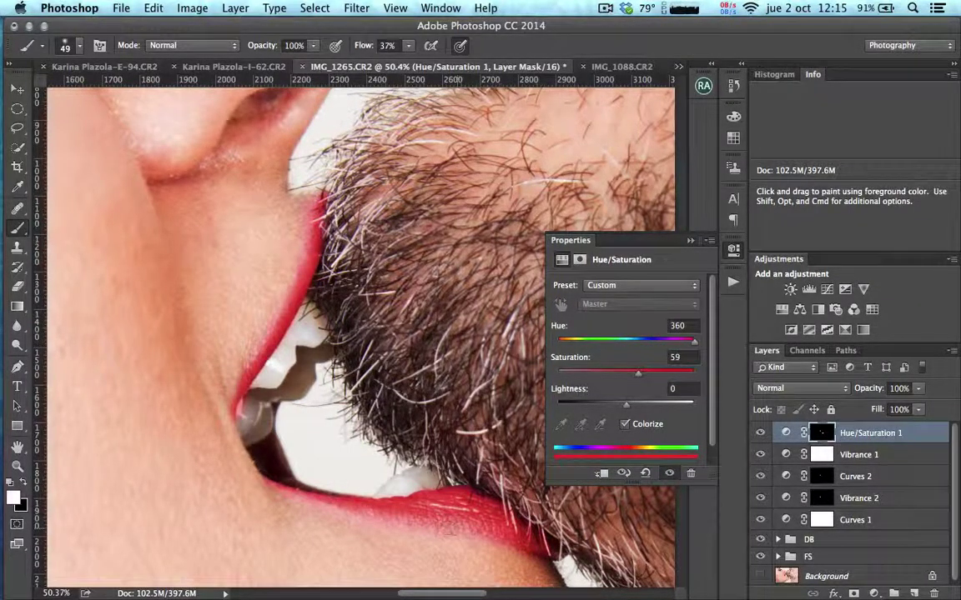
- Touch up the lip color on the Hue/Saturation mask with a 54 px brush, and check the lips against the whole image
mouse_move(169, 402)
mouse_down()
mouse_move(180, 402)
mouse_move(170, 402)
mouse_up()
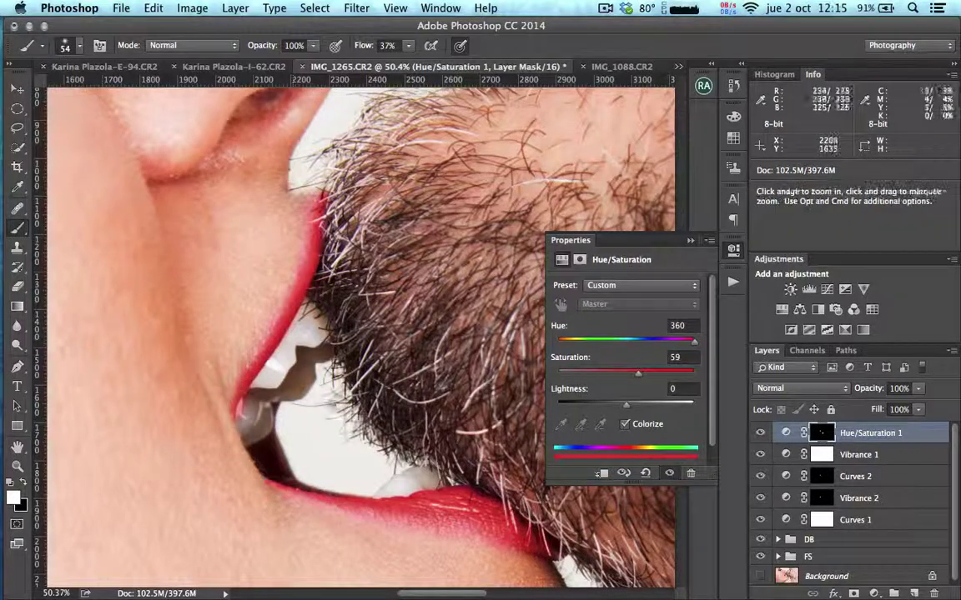
drag(292, 399, 200, 399)
drag(336, 302, 434, 302)
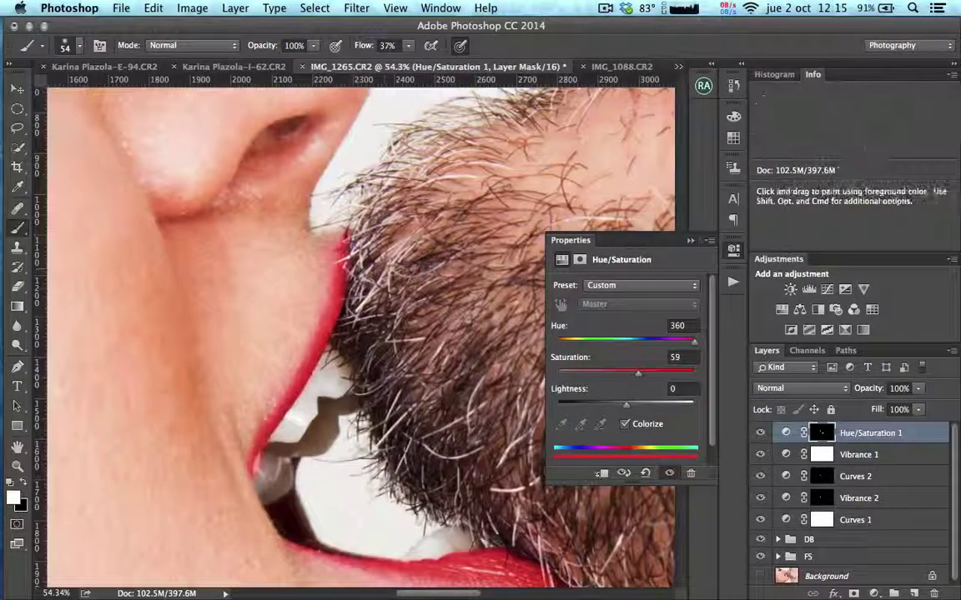
drag(298, 321, 245, 322)
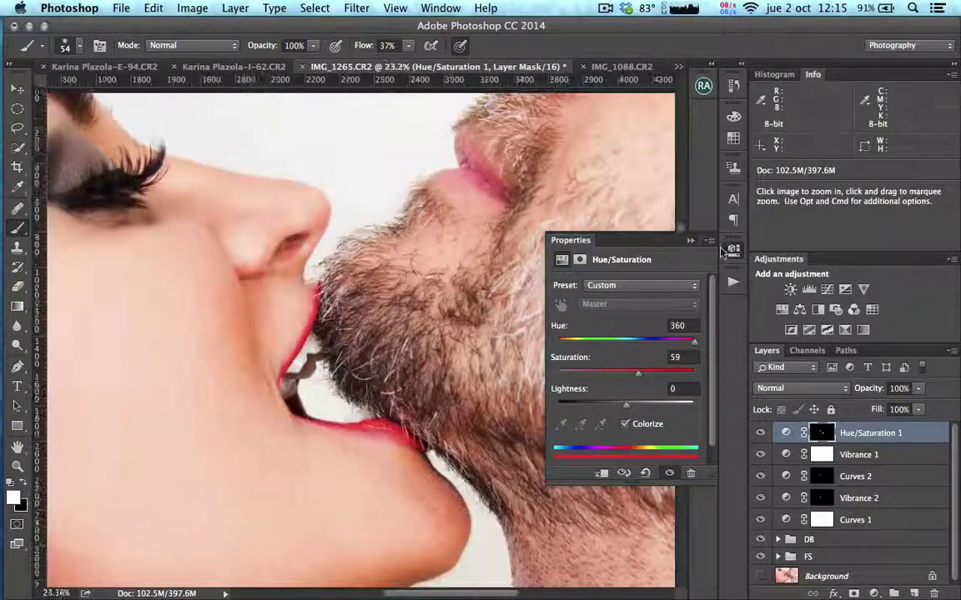
click(727, 250)
scroll(366, 362, down, 3)
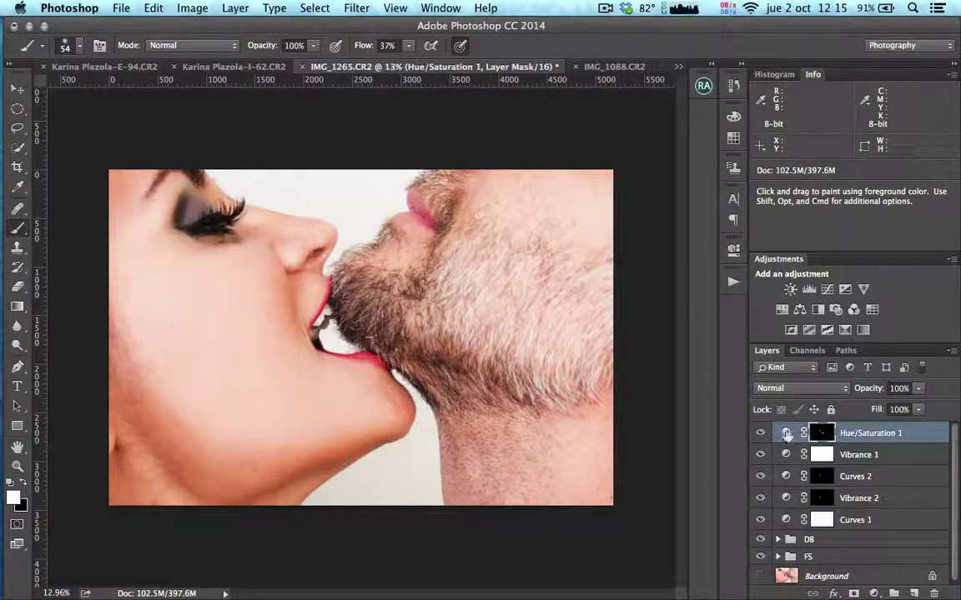
- Deepen the red of the lips by adjusting Saturation and Lightness in the Hue/Saturation 1 layer
double_click(786, 433)
drag(626, 403, 643, 377)
click(732, 250)
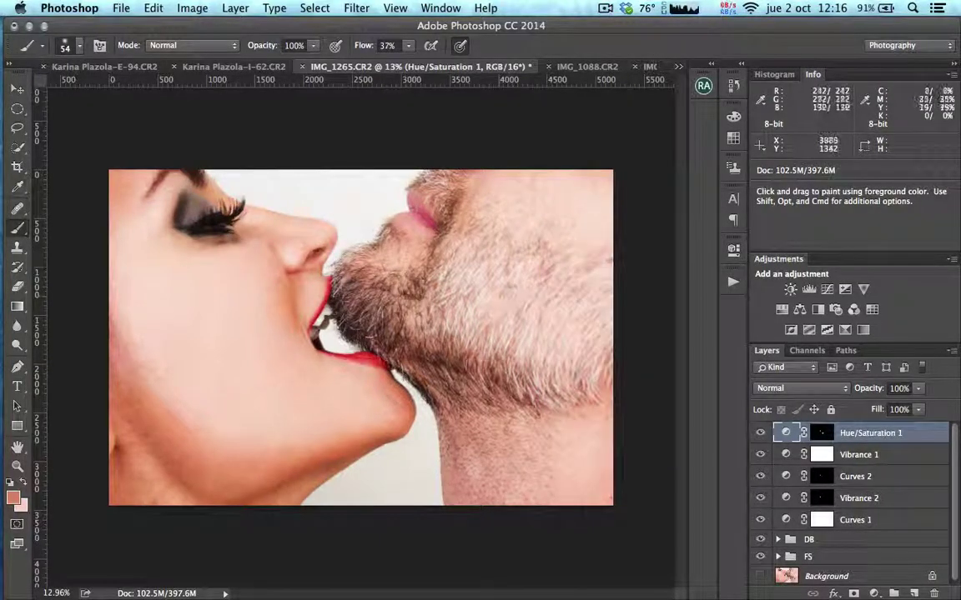
drag(365, 316, 361, 313)
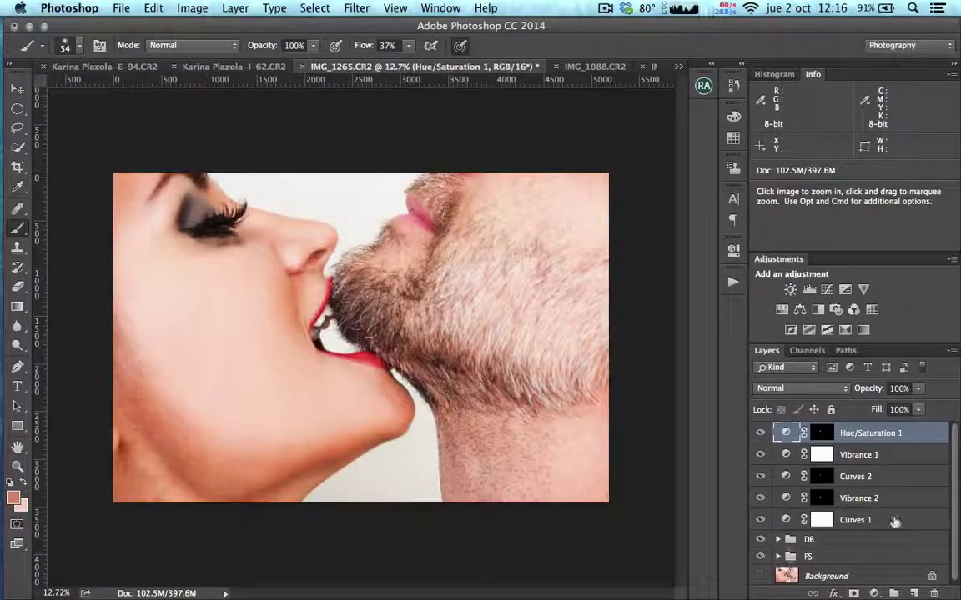
- Group the adjustment layers from Hue/Saturation 1 down to Curves 1, and compare the retouch with the Background layer
shift+click(895, 522)
key(super+g)
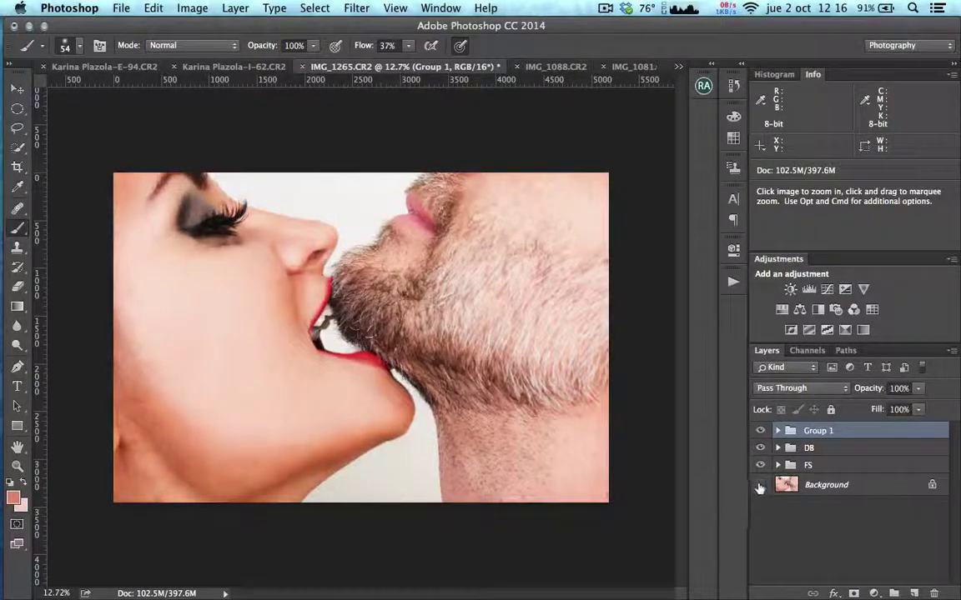
click(759, 485)
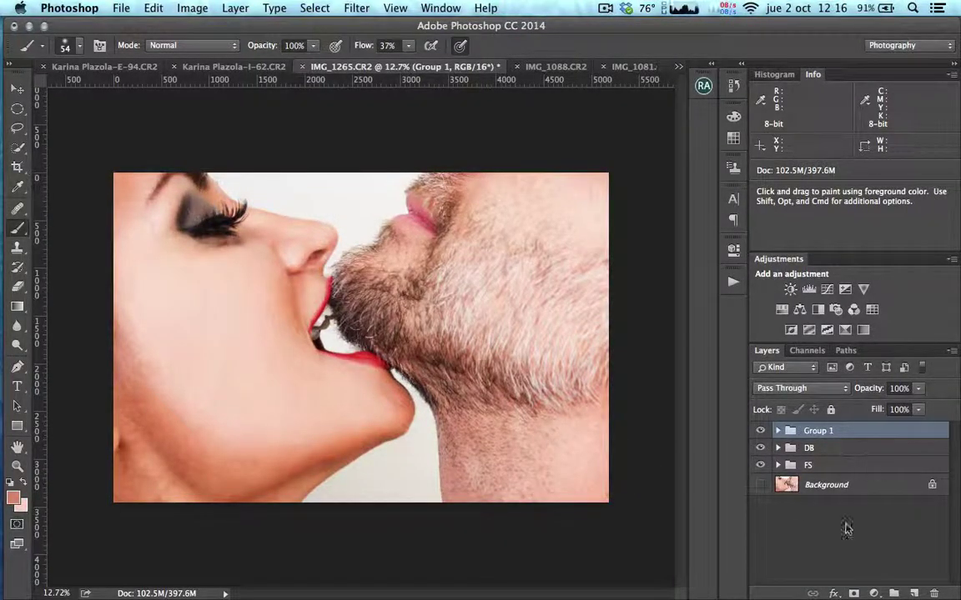